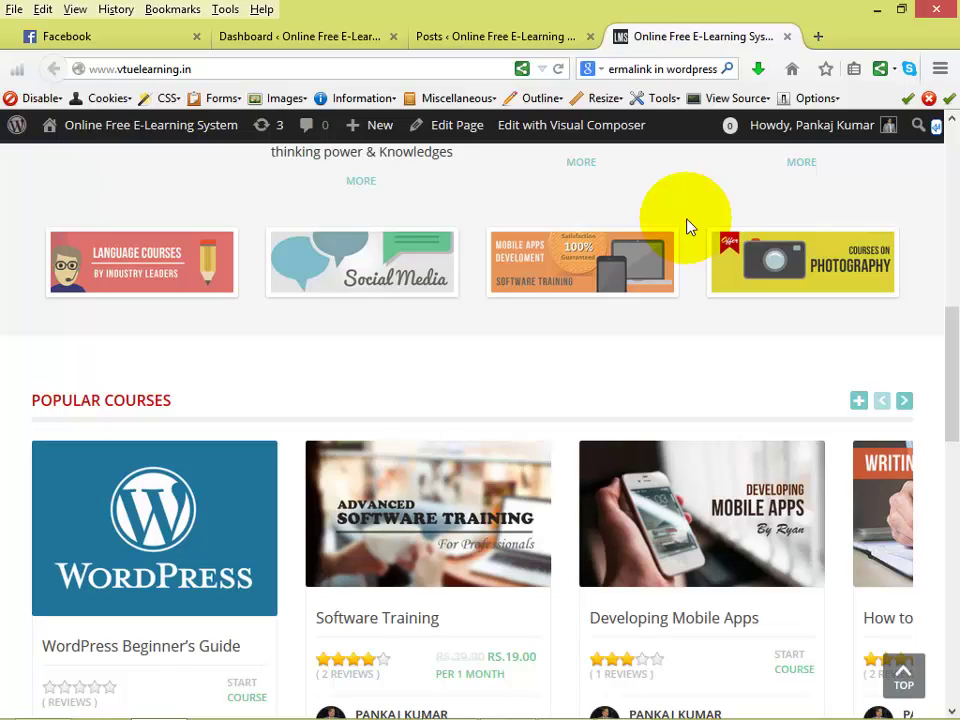
- Start a new blog post and title it "category menu"
scroll(688, 226, "up", 7)
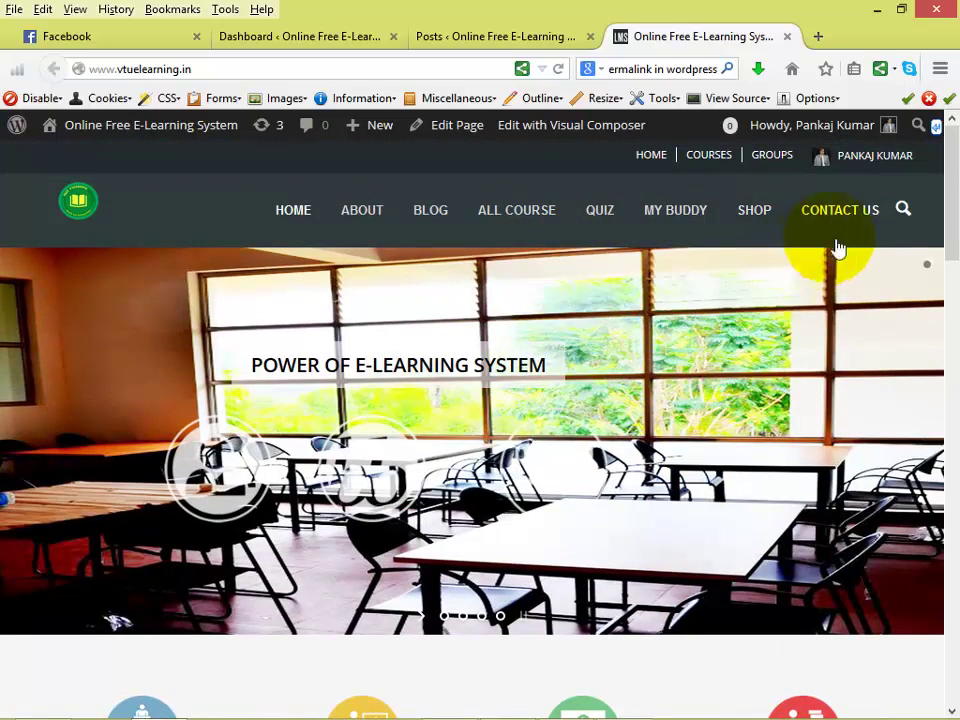
mouse_move(787, 243)
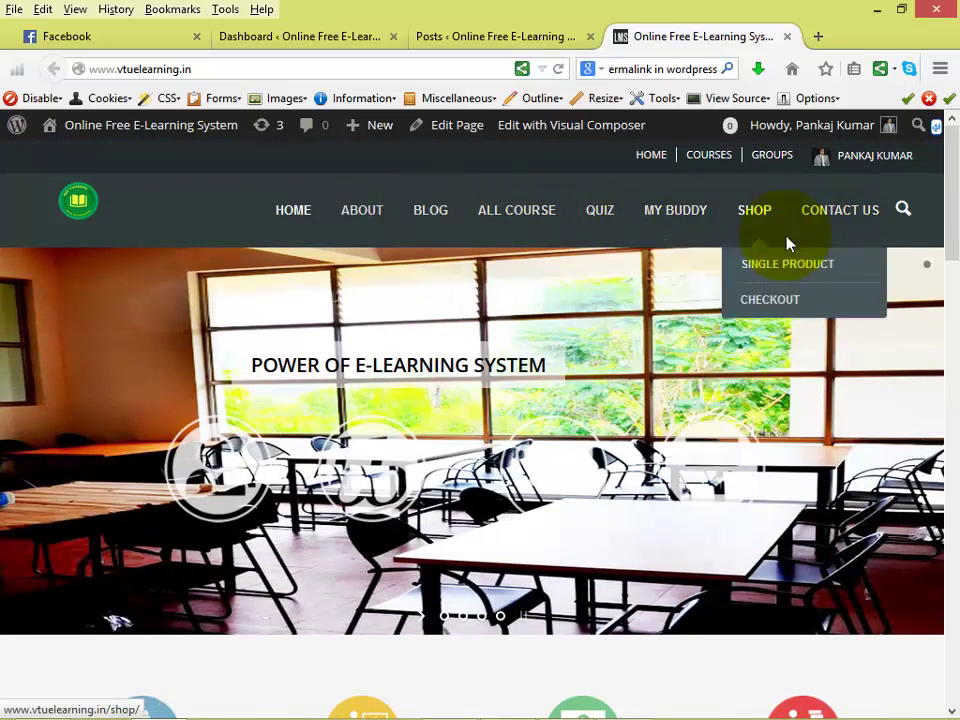
left_click(503, 38)
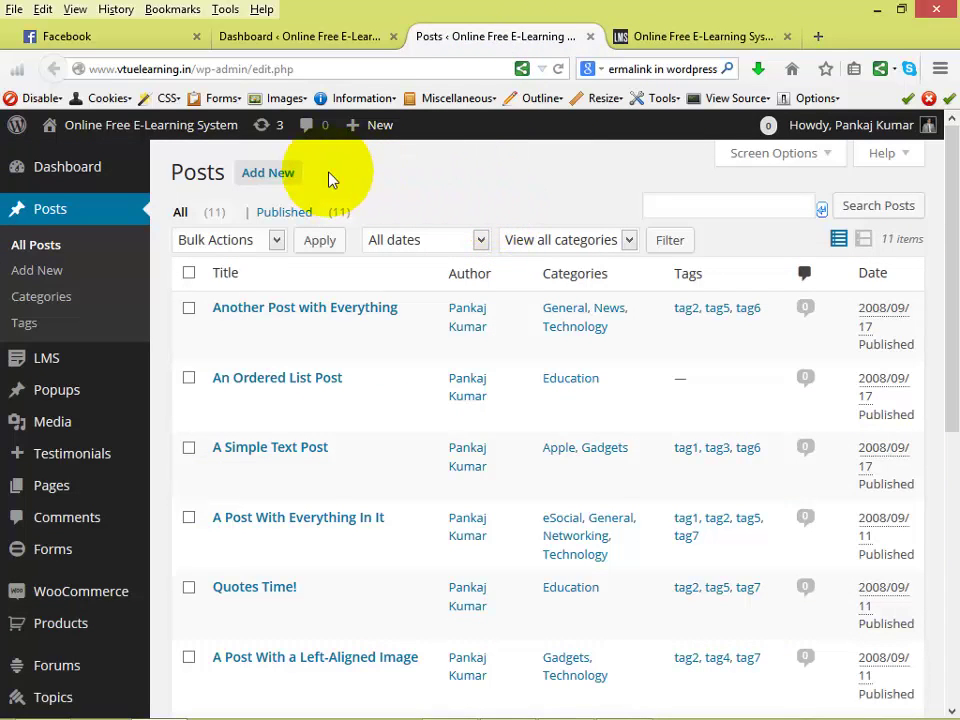
left_click(268, 174)
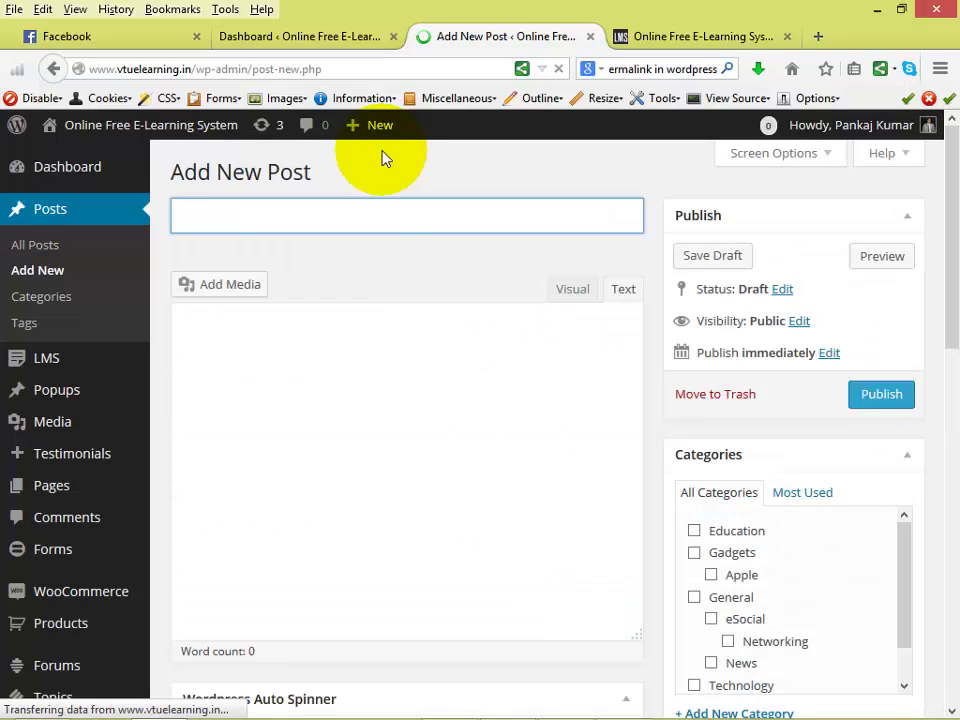
left_click(380, 222)
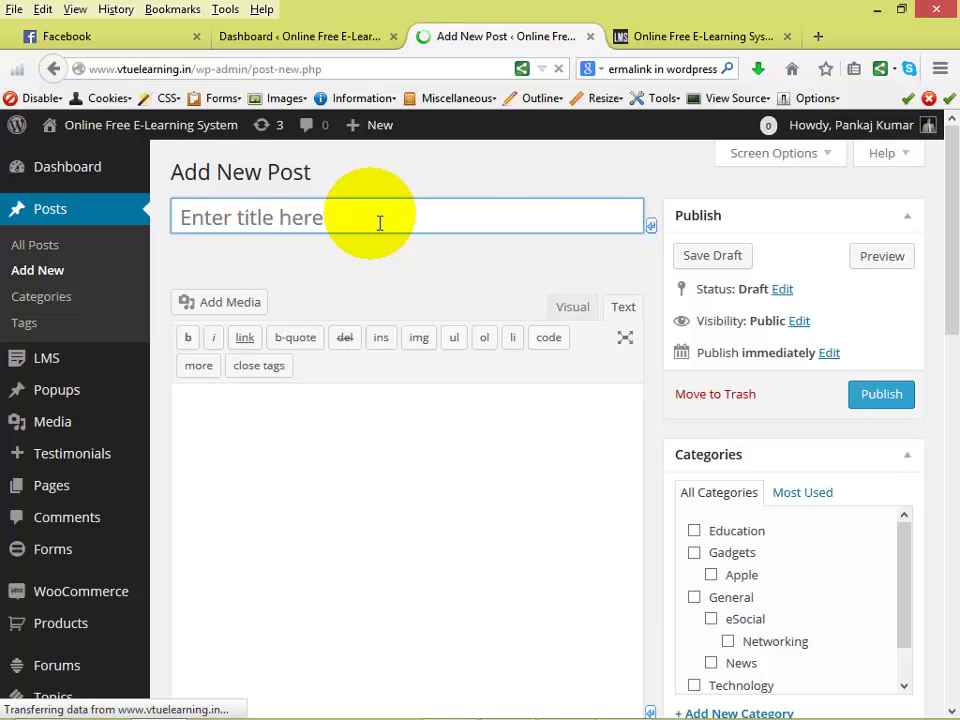
type("men")
key("BackSpace")
key("BackSpace")
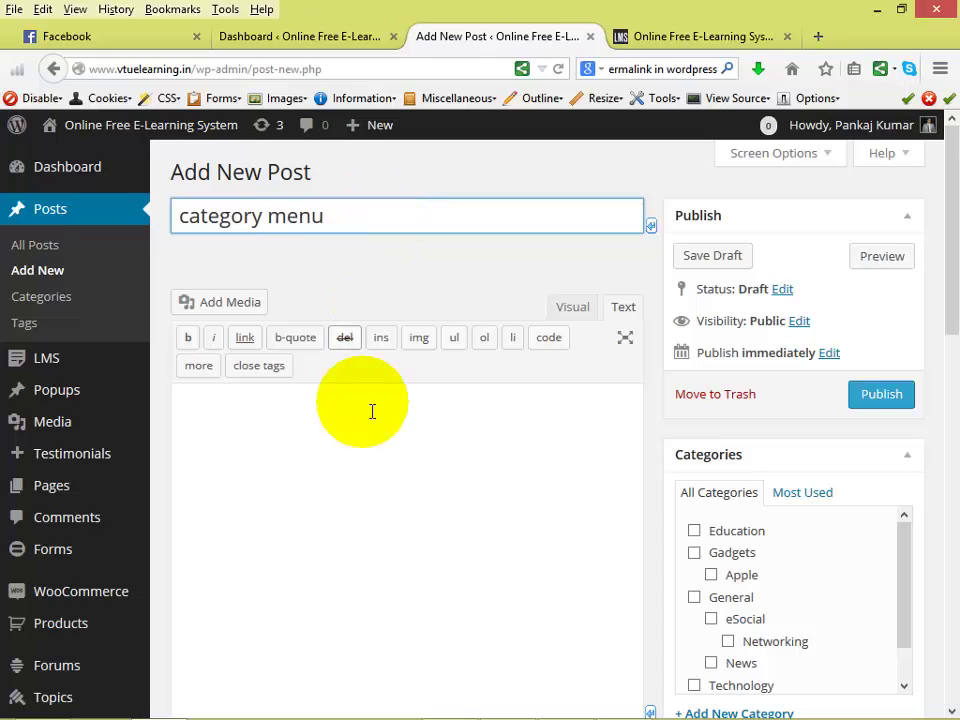
- Switch the post editor to Visual mode and enter "test" as the post's body text
left_click(570, 308)
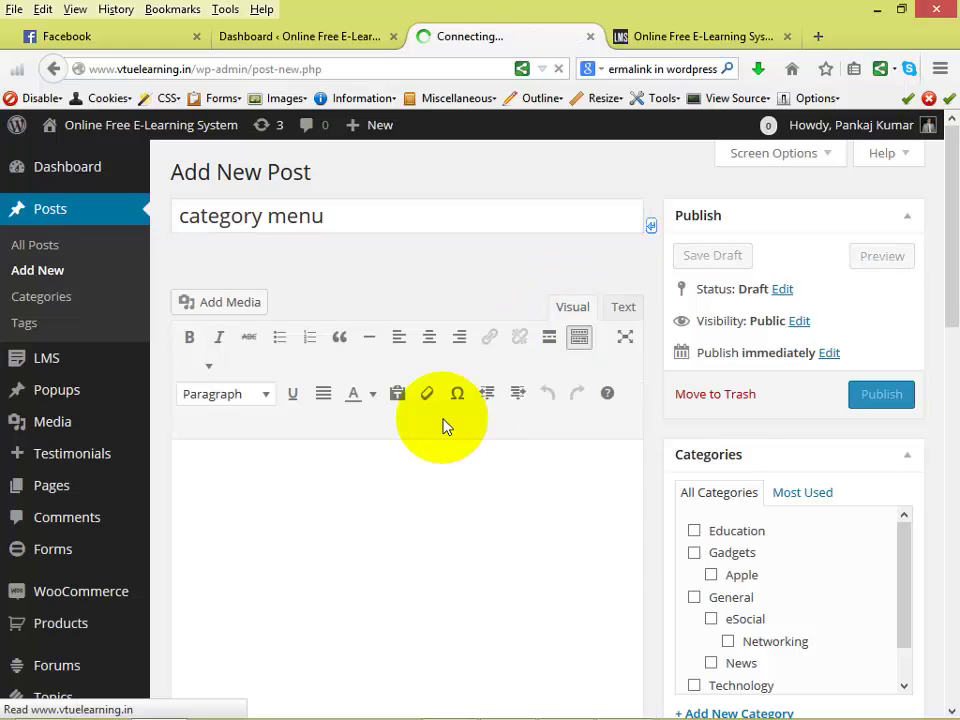
left_click(428, 489)
type("test")
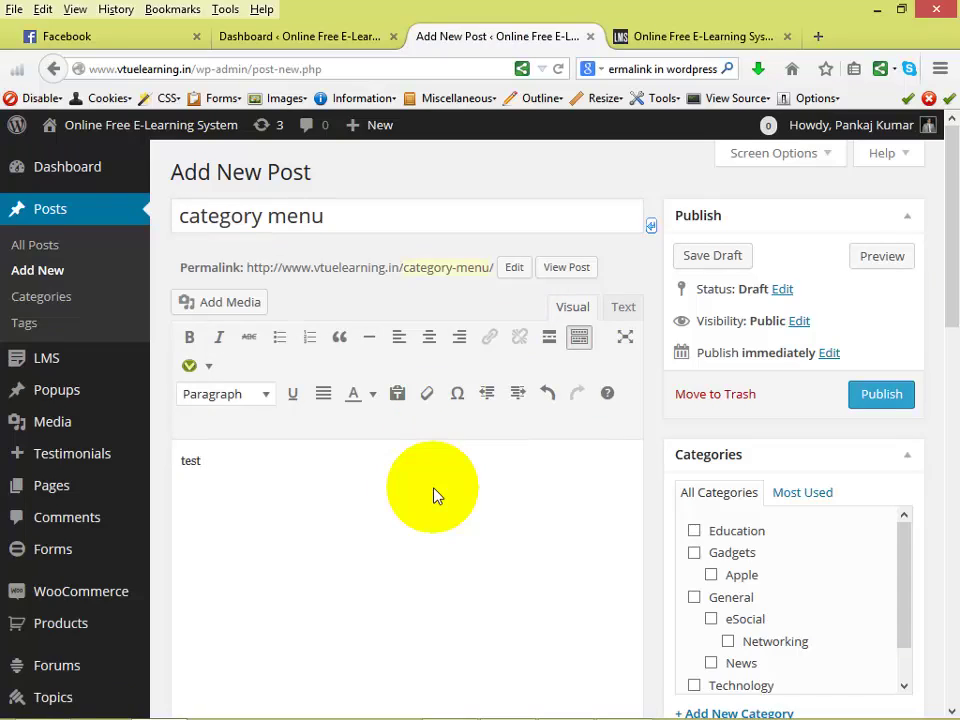
- Assign the post to the Technology category and publish it
scroll(435, 495, "down", 3)
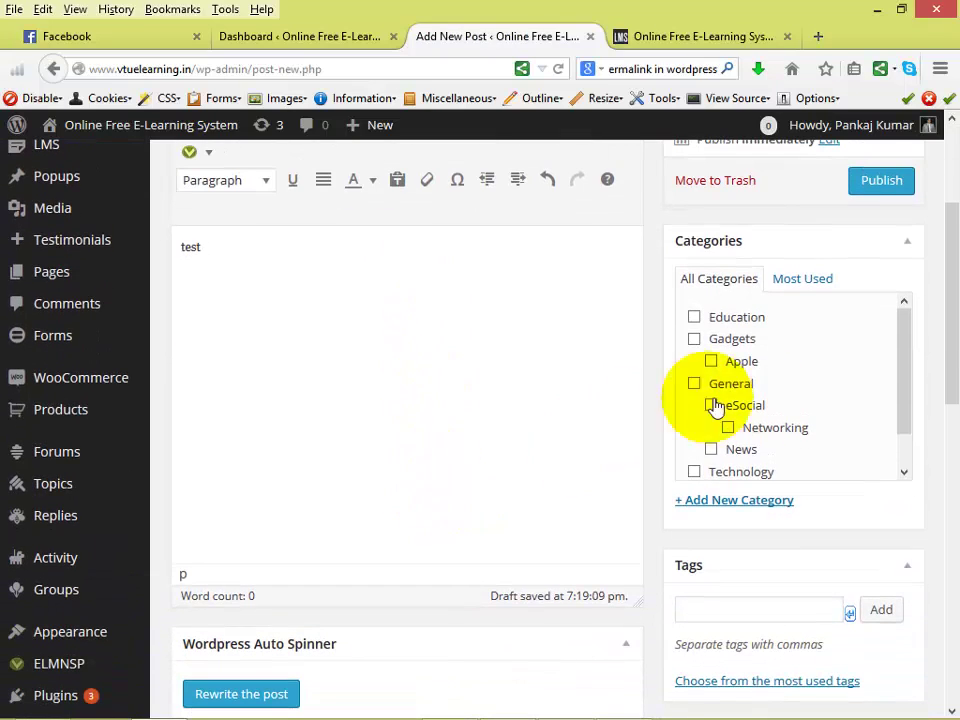
left_click_drag(908, 392, 897, 420)
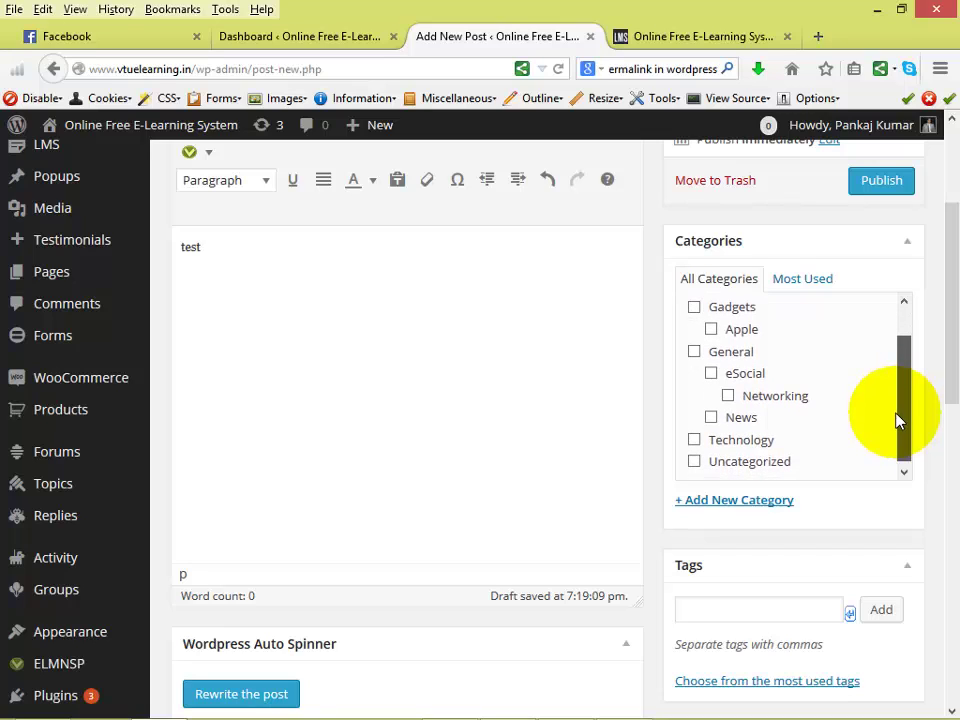
left_click(695, 441)
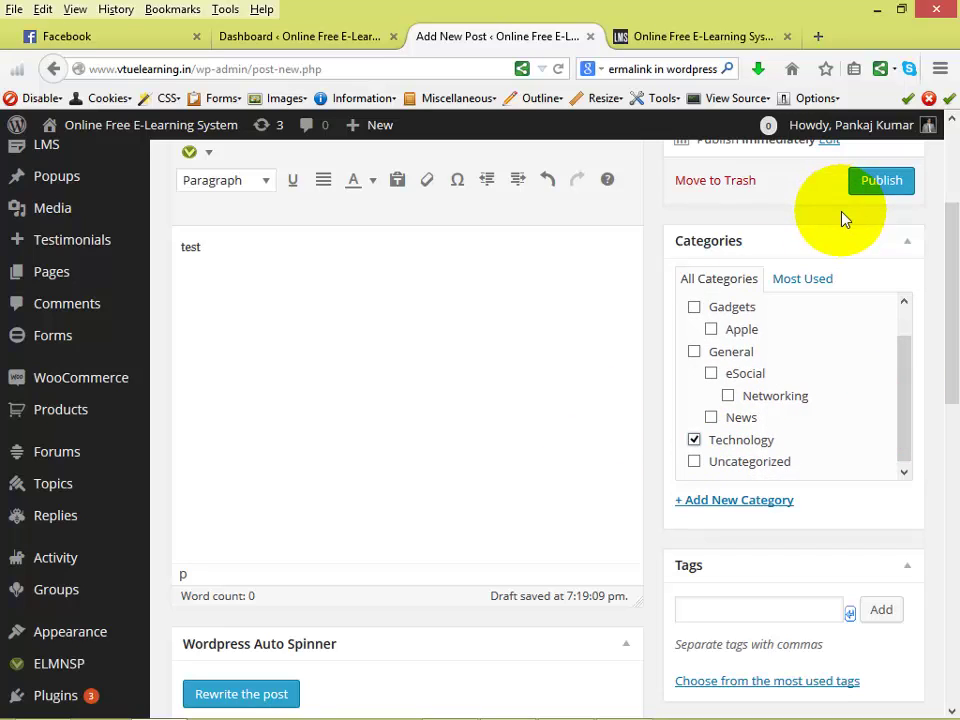
scroll(843, 230, "up", 4)
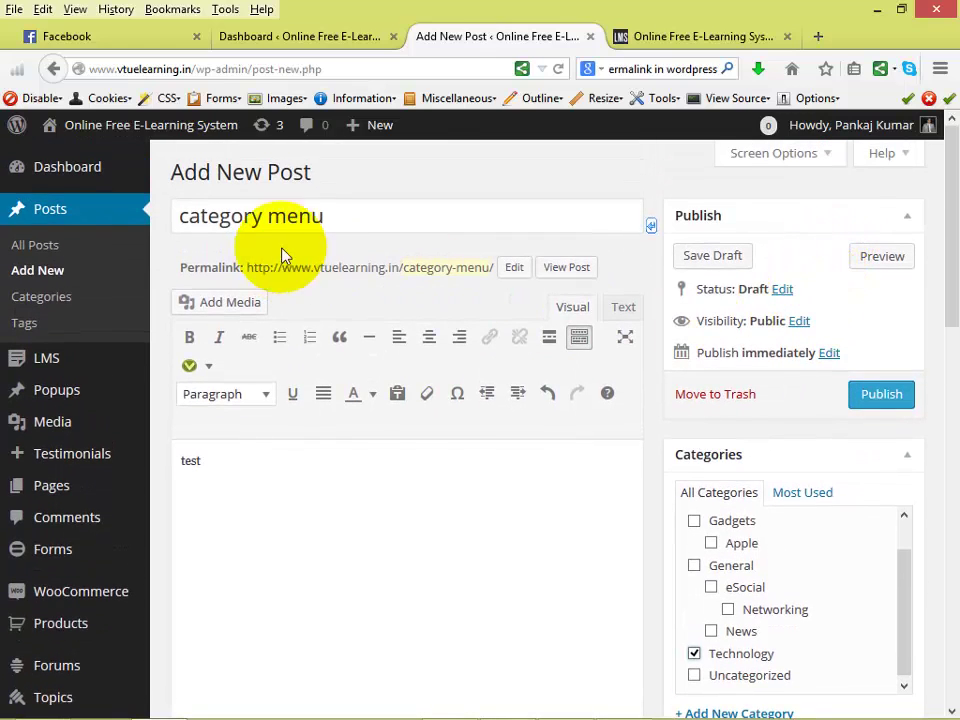
left_click_drag(266, 216, 328, 221)
left_click(360, 224)
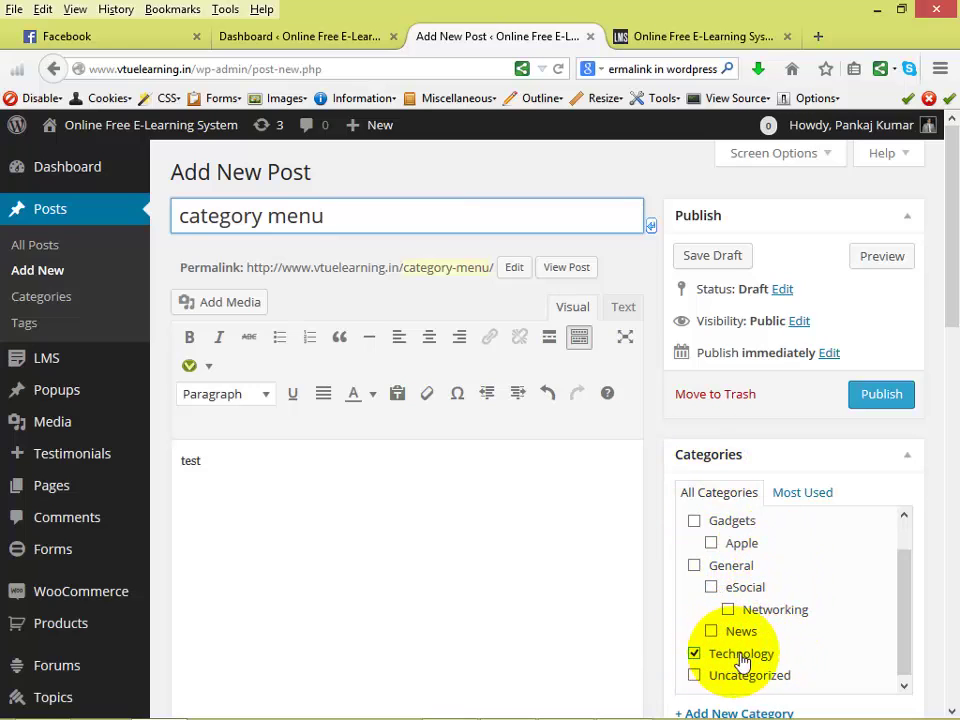
left_click(882, 398)
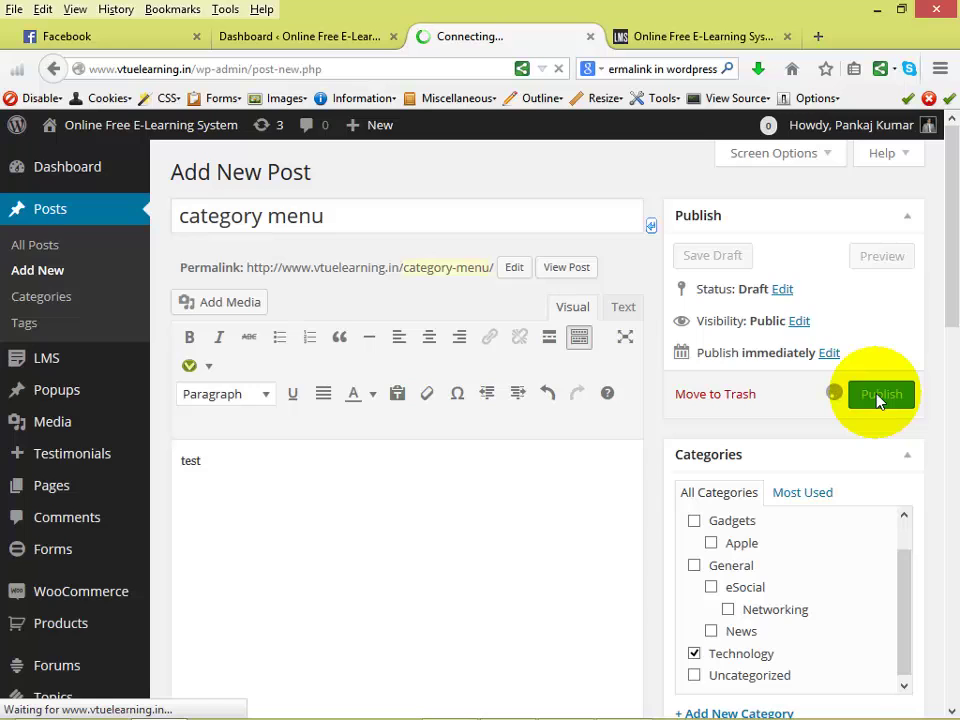
key("ctrl+Tab")
left_click(503, 36)
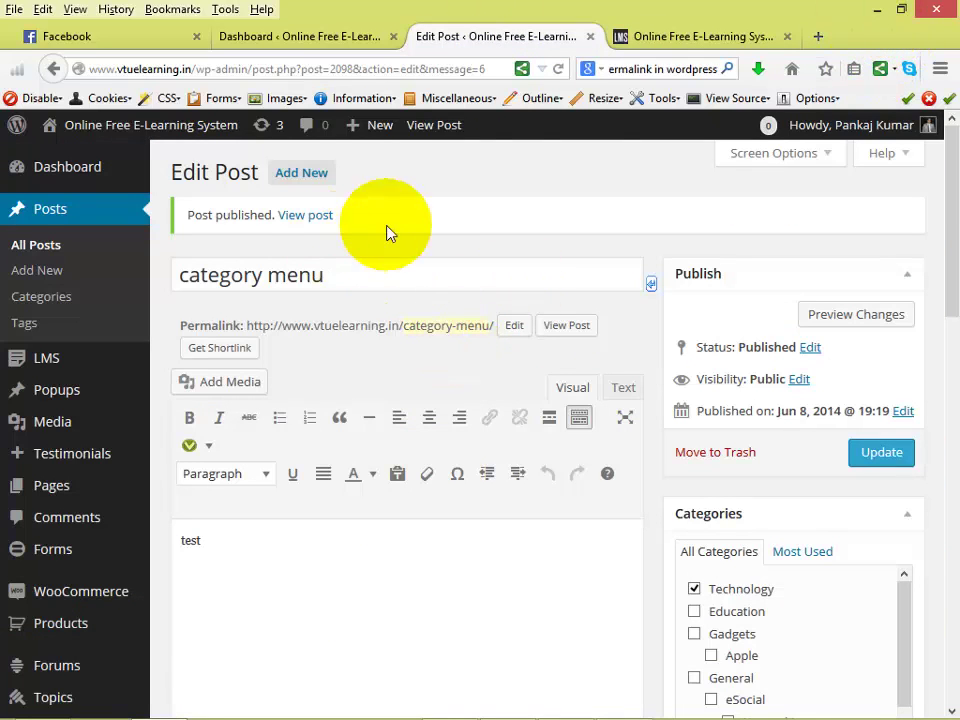
left_click(878, 9)
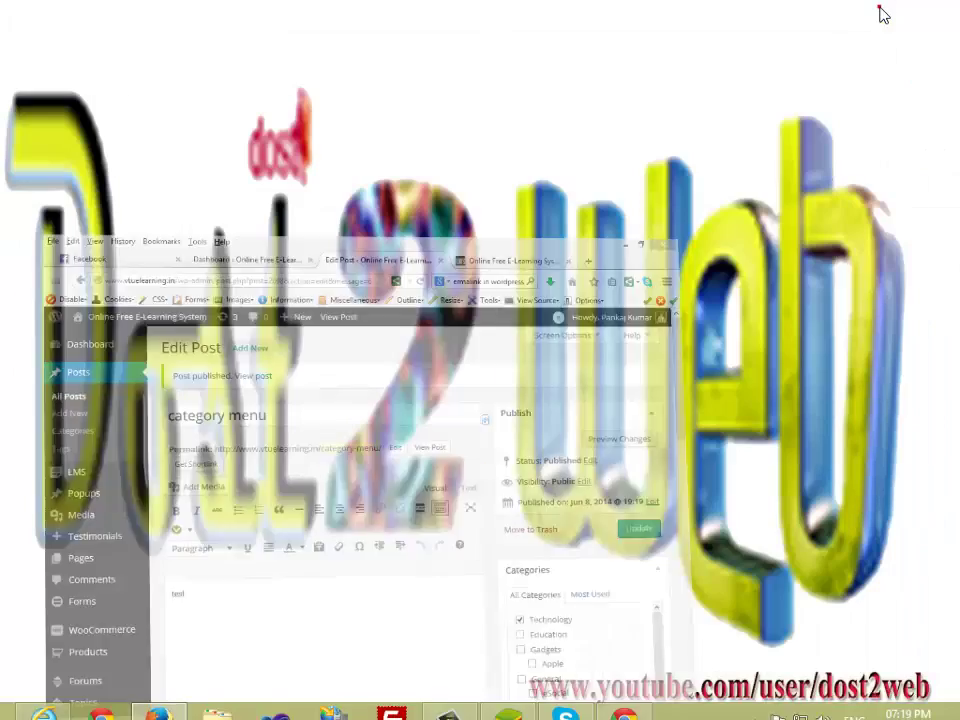
left_click(160, 700)
left_click(652, 38)
left_click(476, 38)
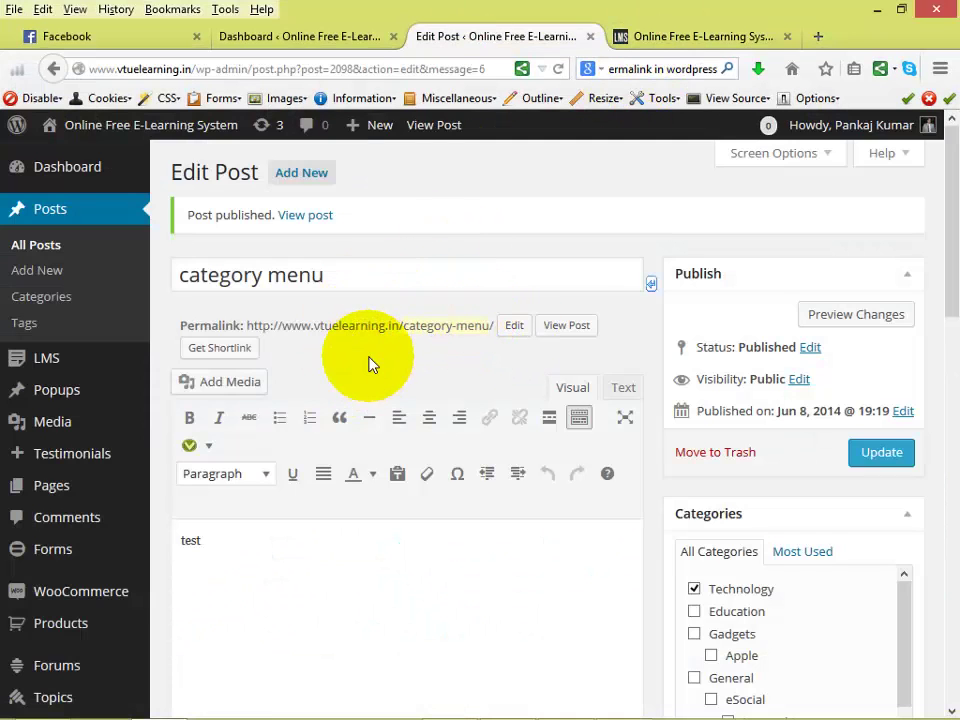
- Examine the navigation menu at the head of the live site's home page
left_click(703, 36)
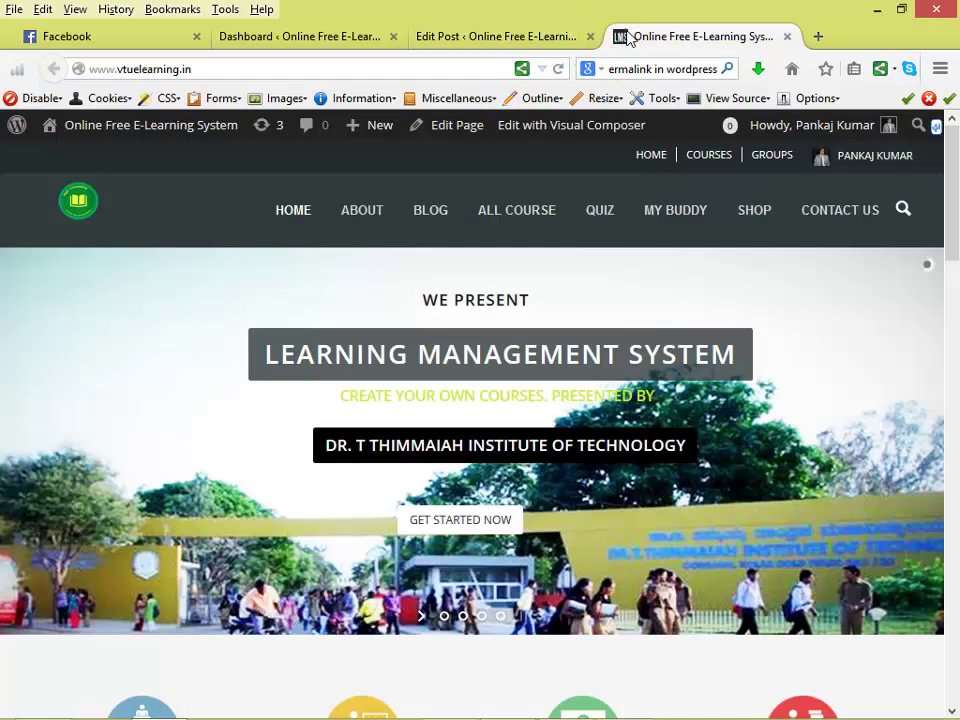
scroll(540, 285, "down", 5)
scroll(521, 298, "up", 5)
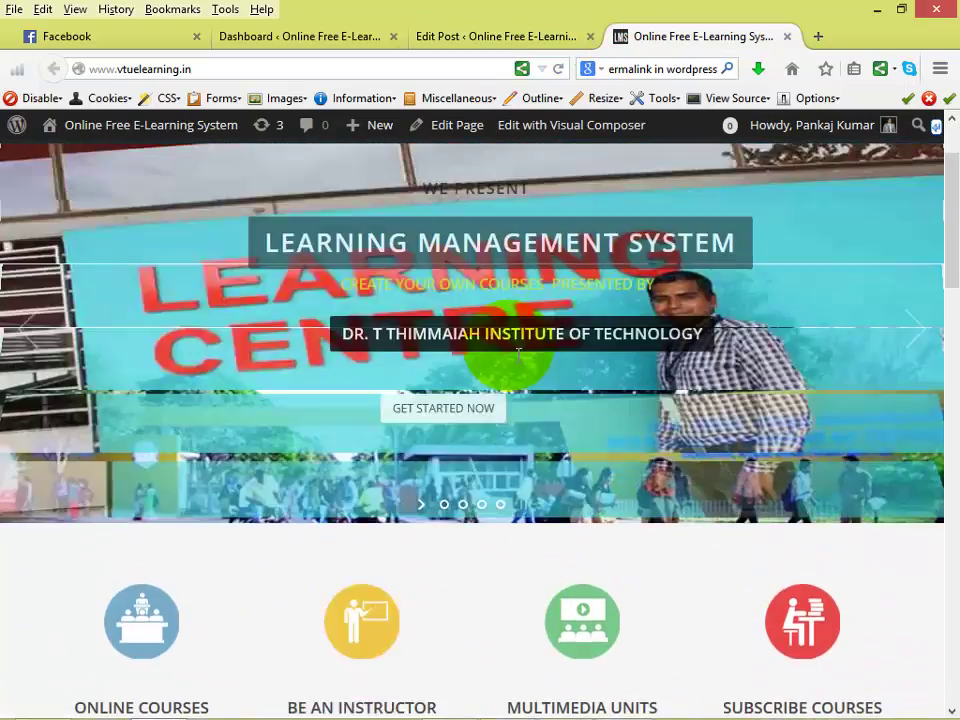
mouse_move(658, 215)
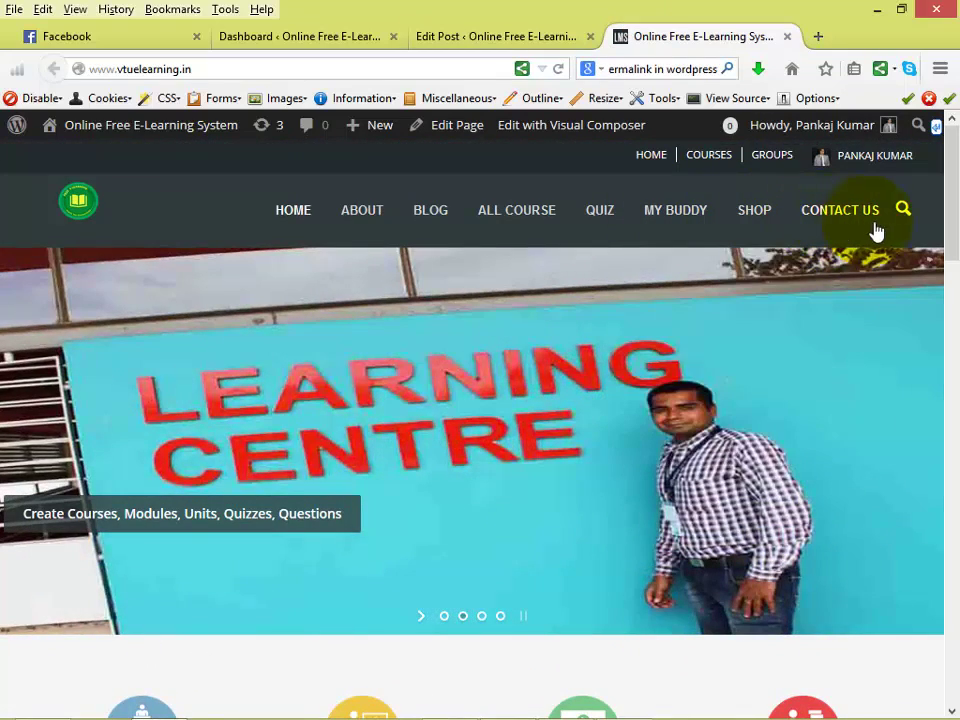
- Return to the WordPress admin and open the Menus screen under Appearance
left_click(450, 38)
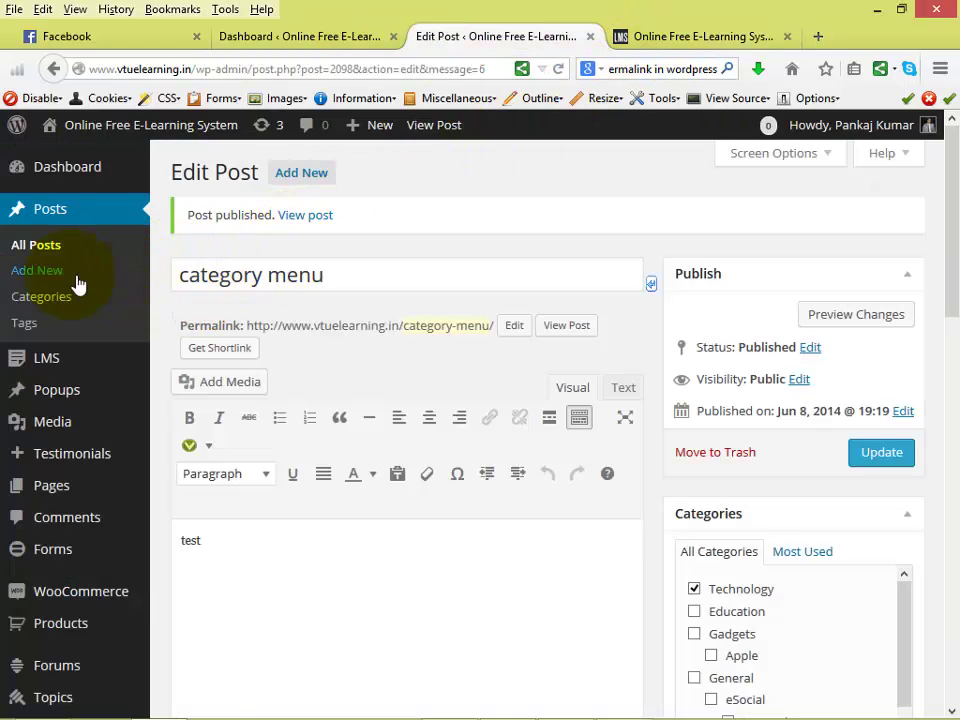
scroll(40, 285, "down", 3)
scroll(45, 265, "down", 5)
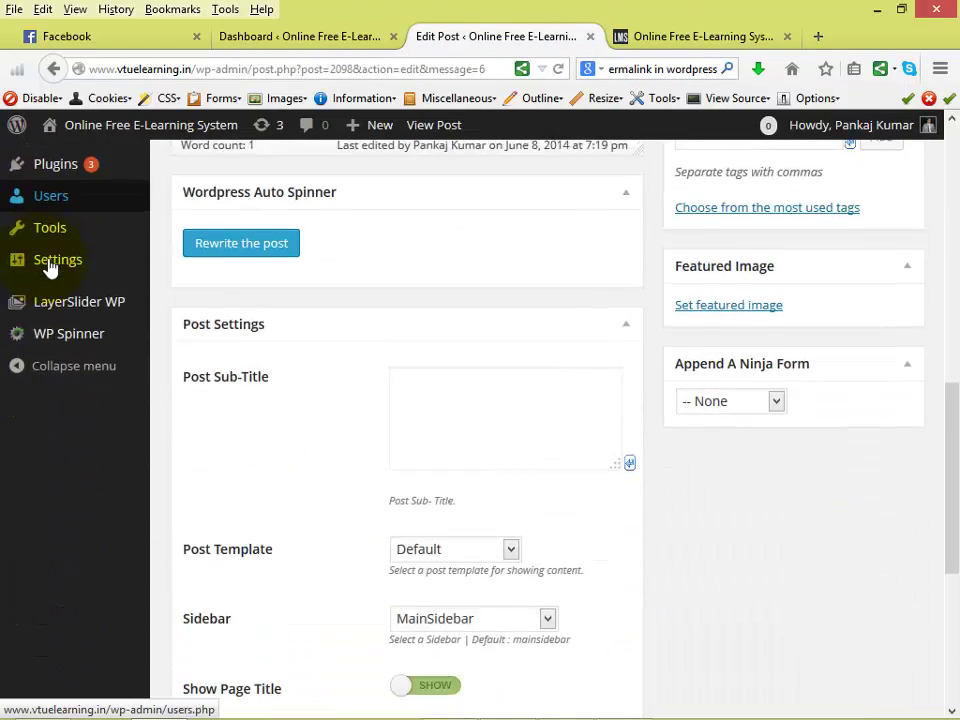
scroll(49, 268, "up", 4)
mouse_move(49, 270)
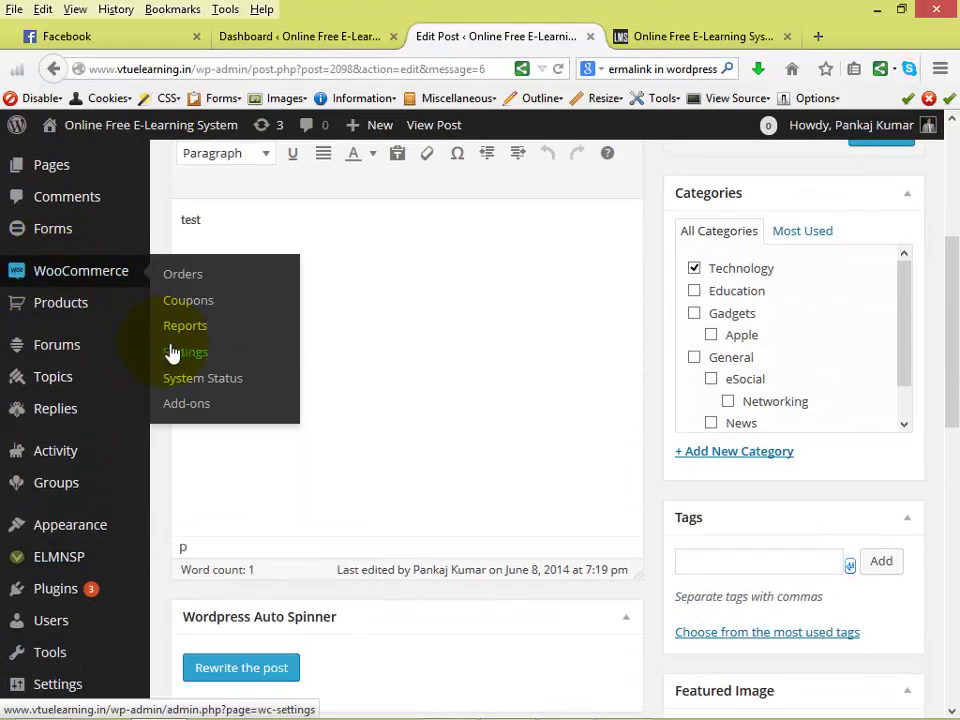
mouse_move(104, 688)
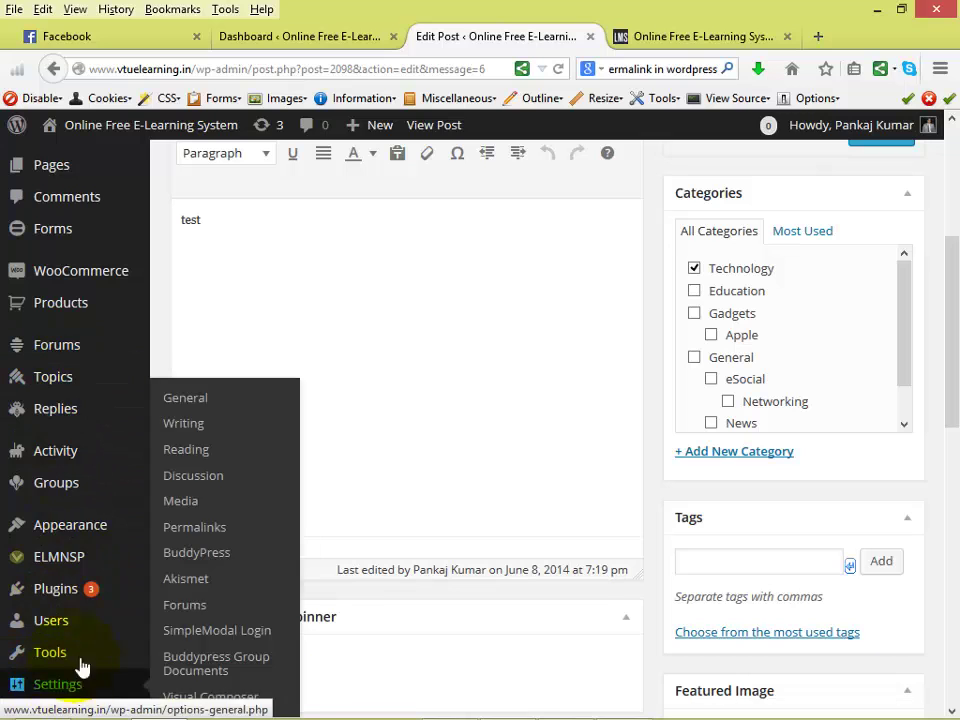
mouse_move(88, 374)
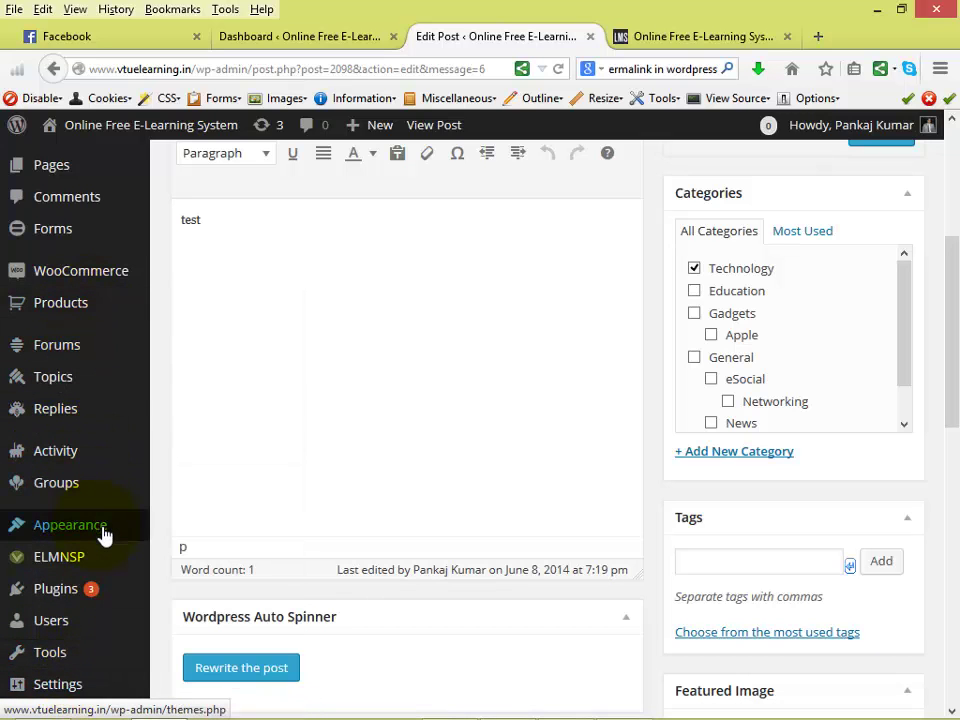
mouse_move(110, 537)
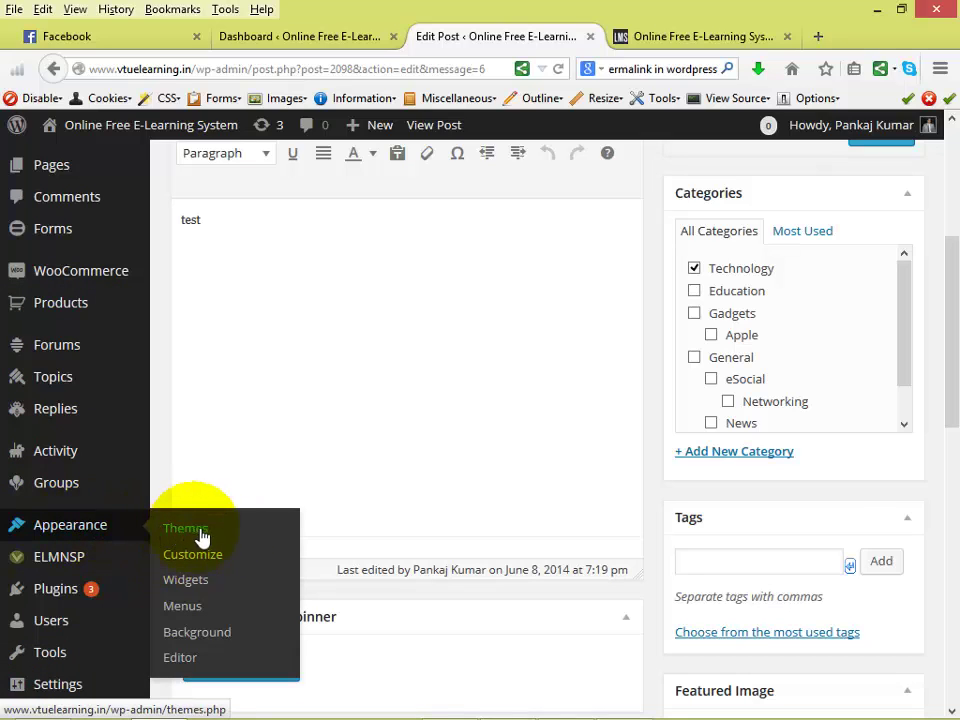
left_click(187, 607)
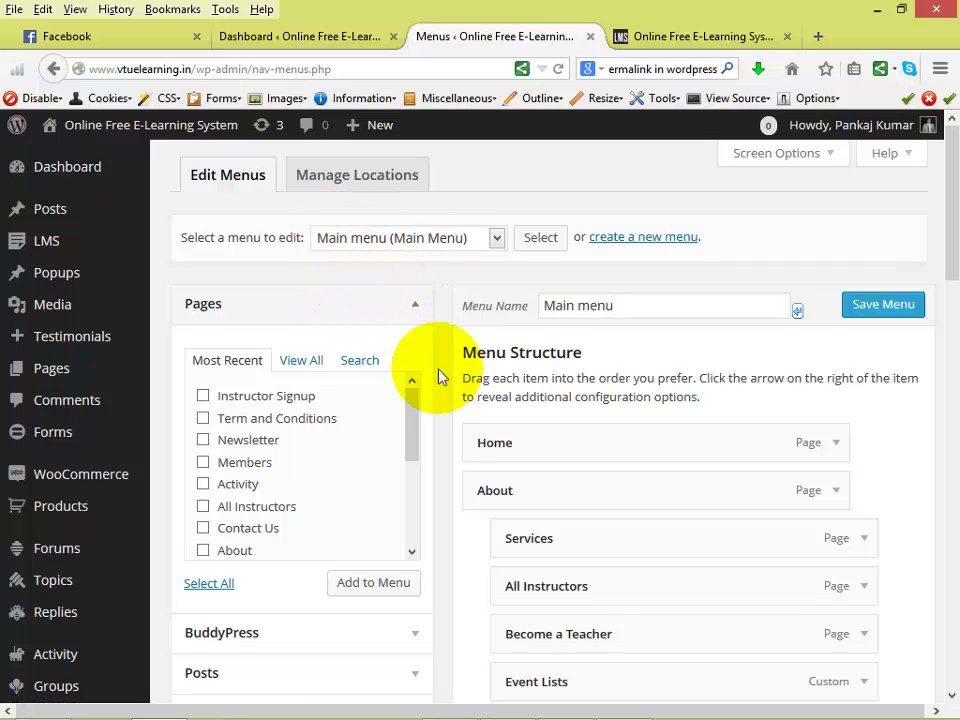
- Add the Technology post category to the Main menu as a menu item
scroll(540, 384, "down", 5)
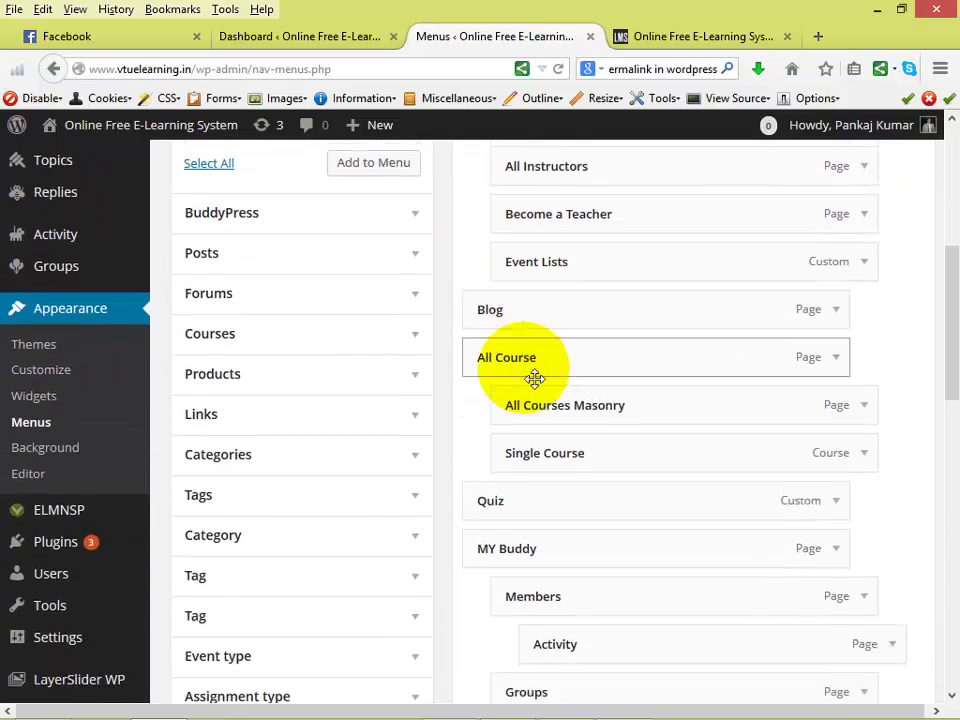
scroll(535, 378, "down", 9)
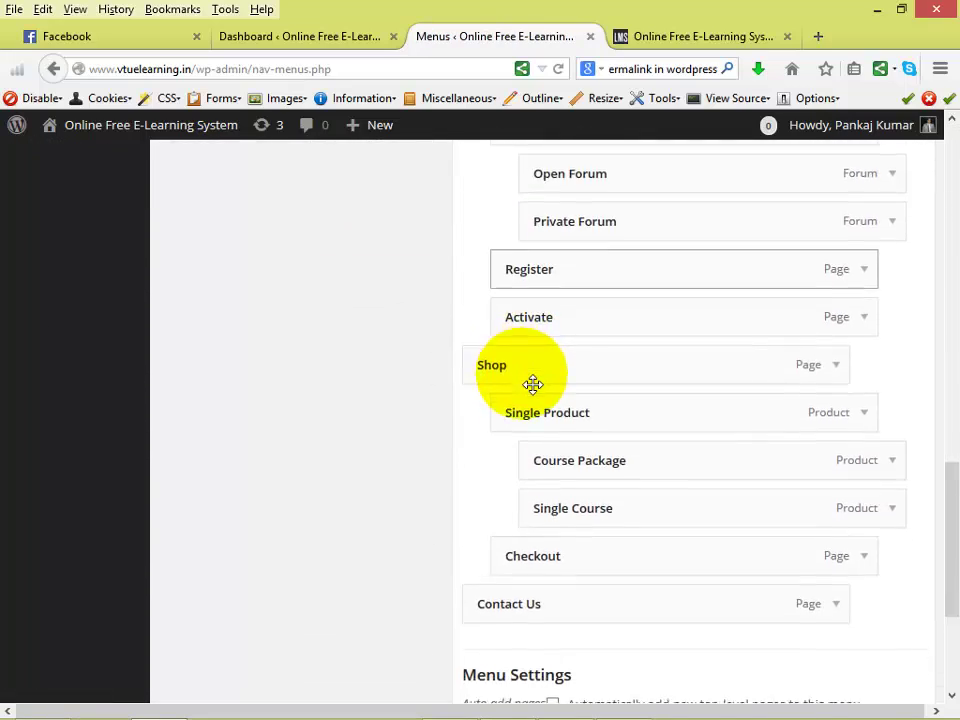
scroll(532, 384, "down", 2)
scroll(525, 396, "up", 13)
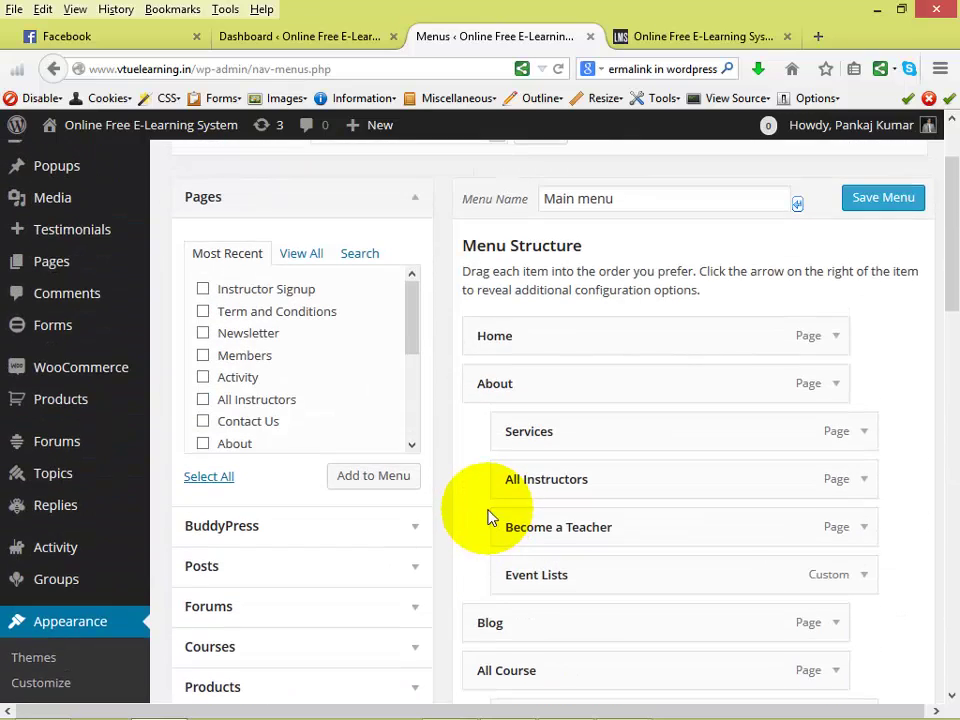
scroll(437, 458, "down", 1)
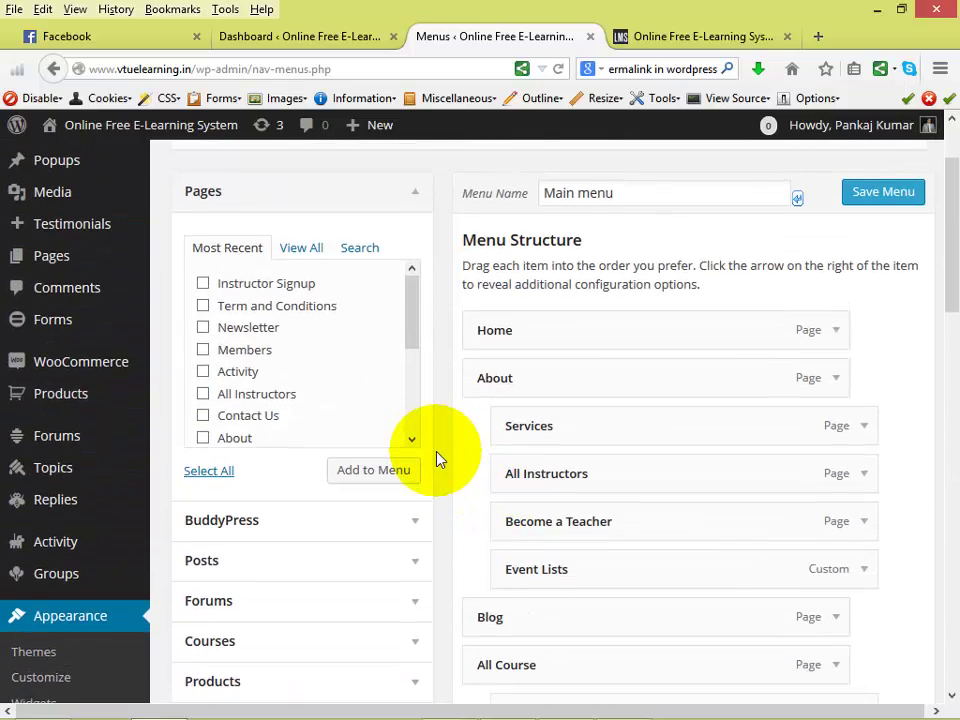
scroll(437, 446, "down", 1)
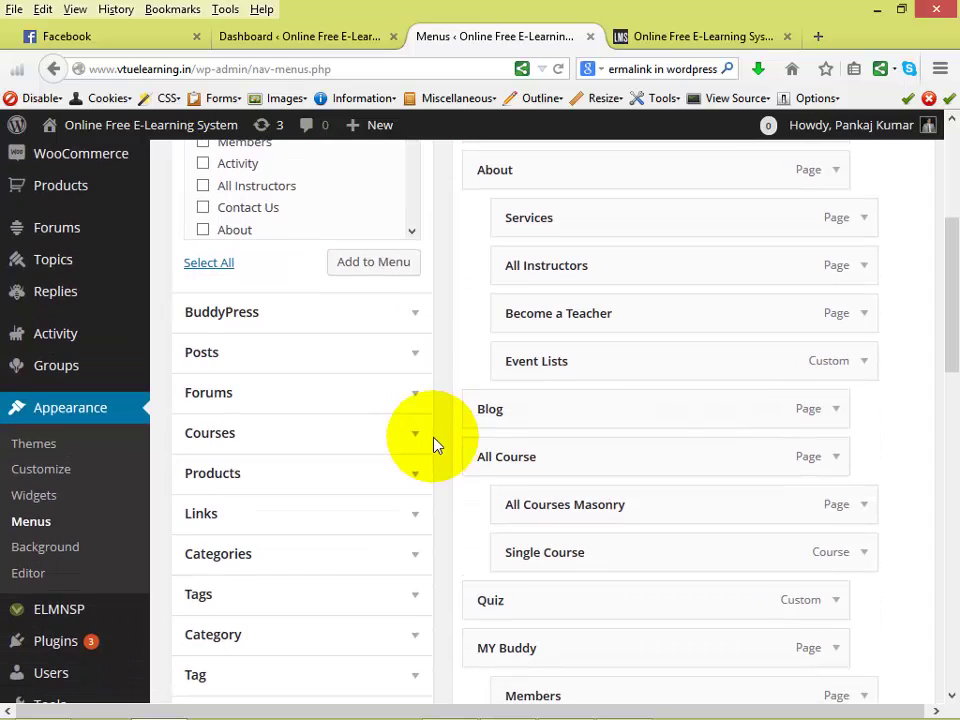
left_click(411, 553)
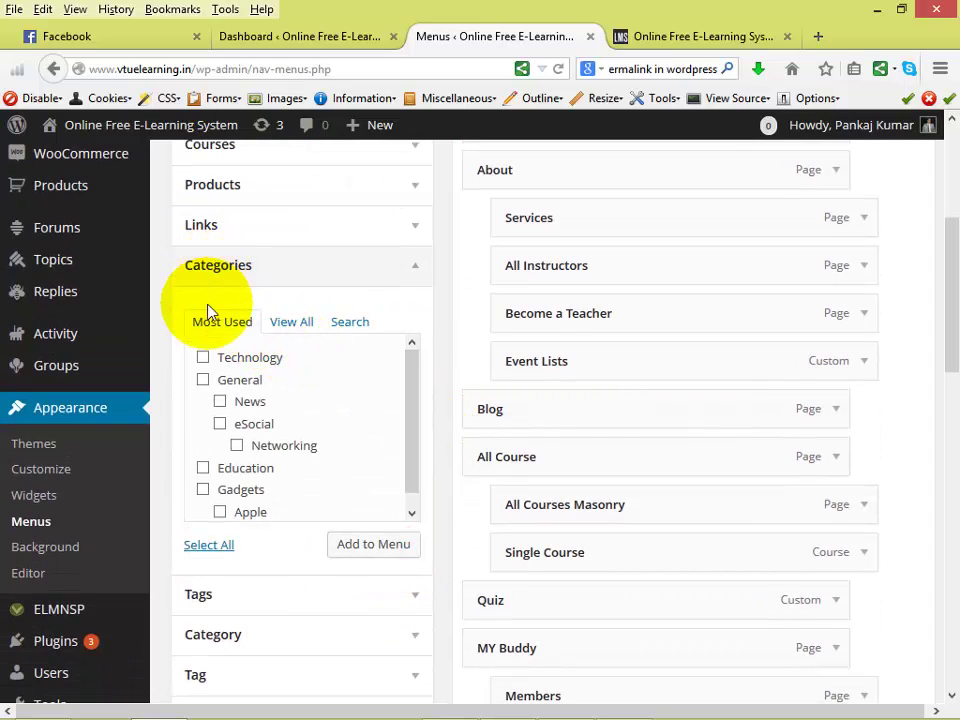
left_click(204, 359)
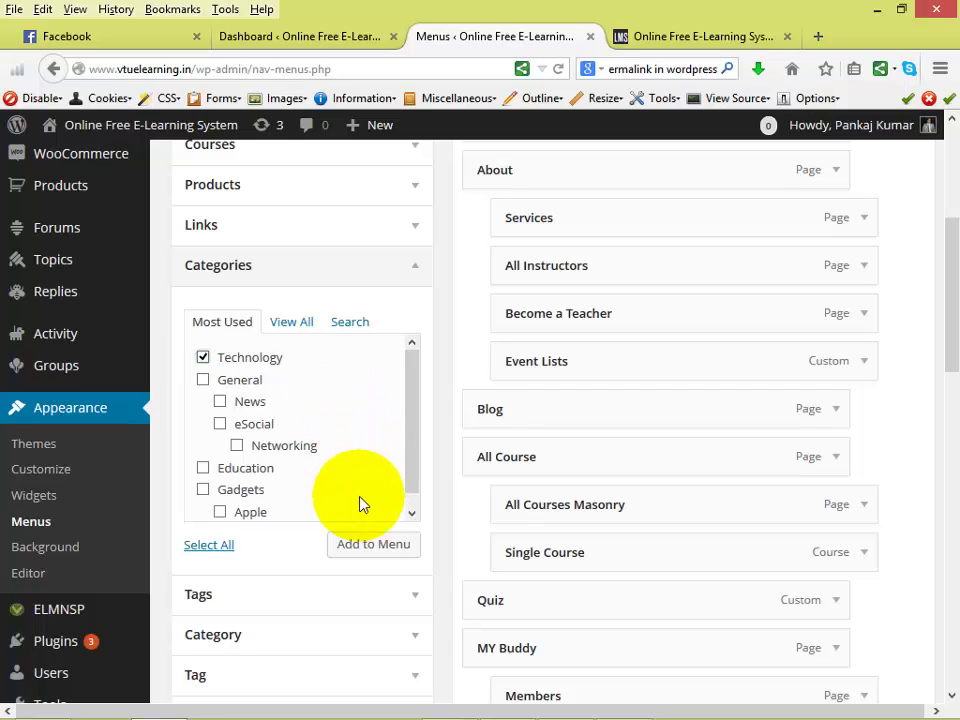
left_click(373, 546)
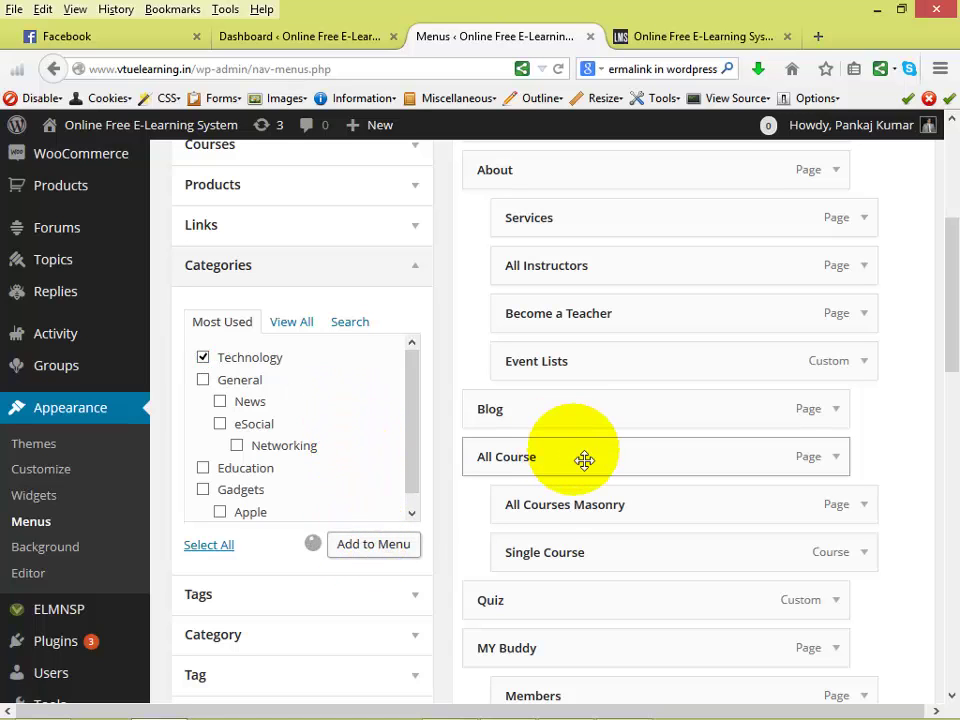
- Save the Main menu with the added Technology category item
scroll(590, 458, "down", 15)
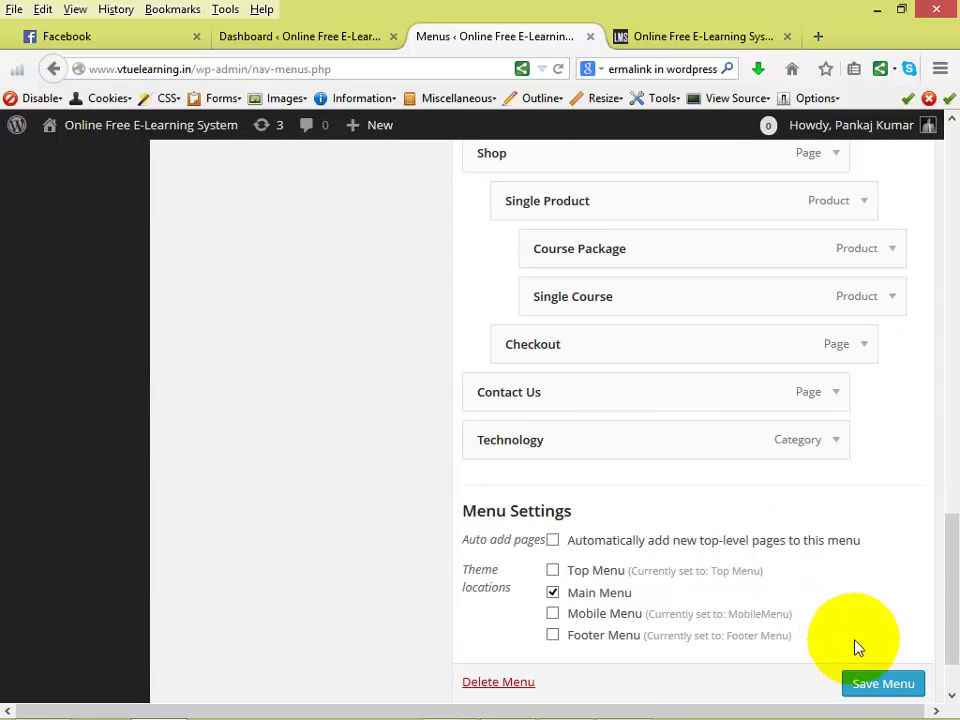
left_click(884, 686)
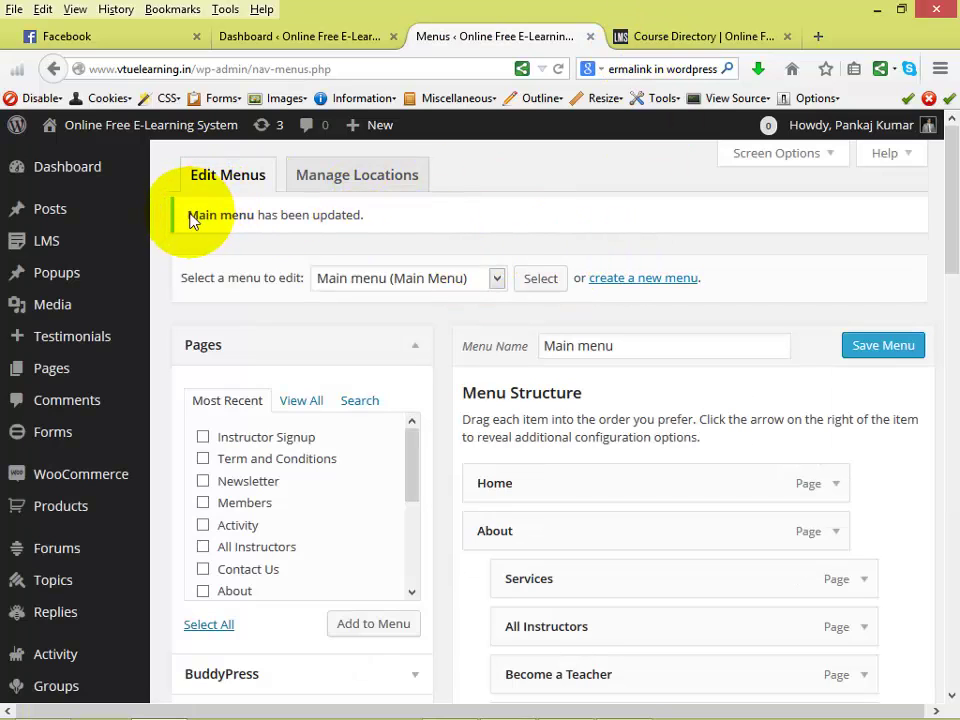
left_click_drag(189, 217, 365, 222)
- Open the Technology category from the live site's navigation menu and review the posts listed on its archive page
left_click(655, 40)
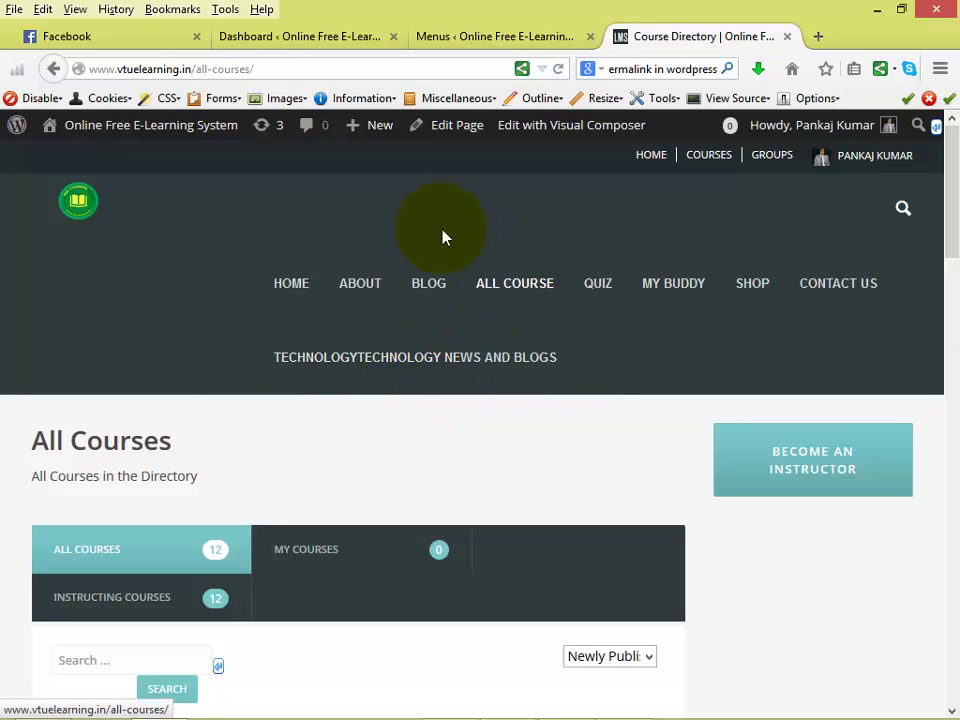
left_click(375, 362)
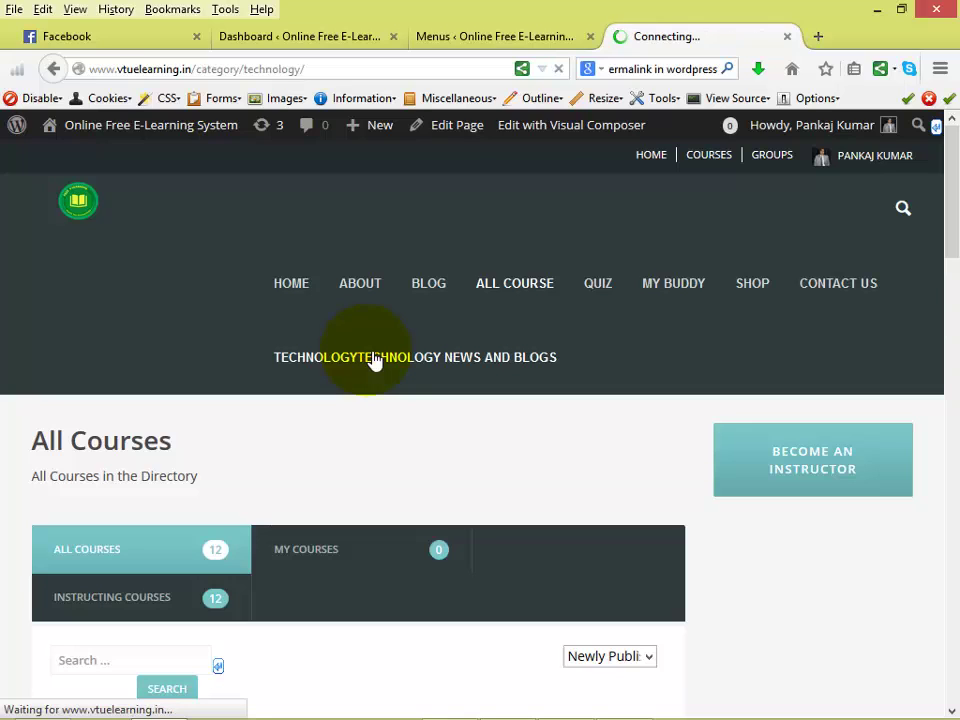
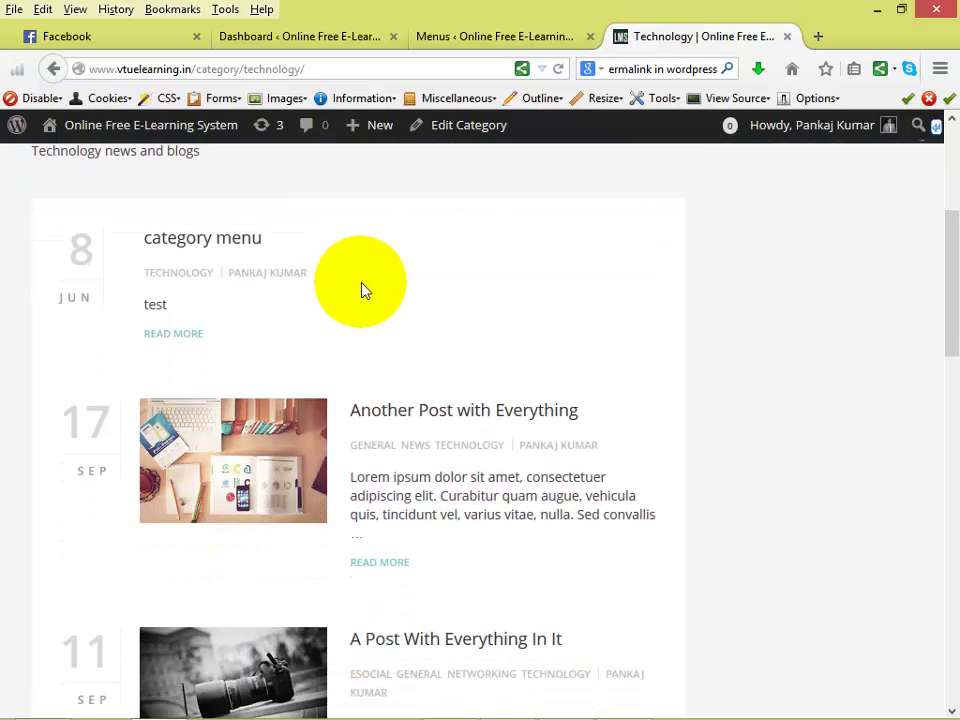
scroll(365, 295, "up", 1)
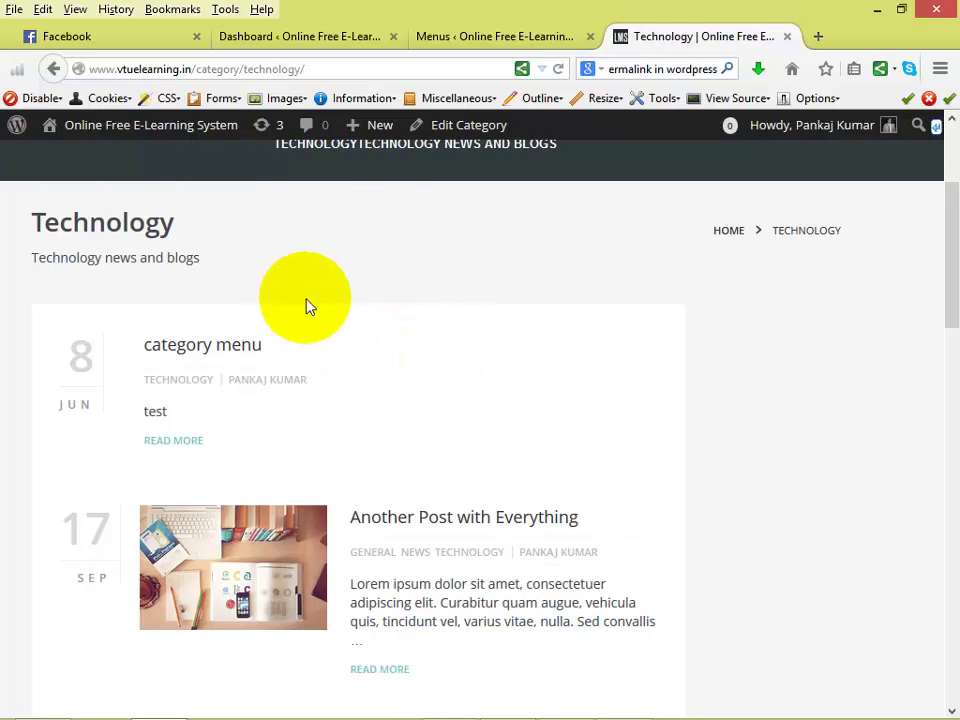
scroll(274, 294, "down", 5)
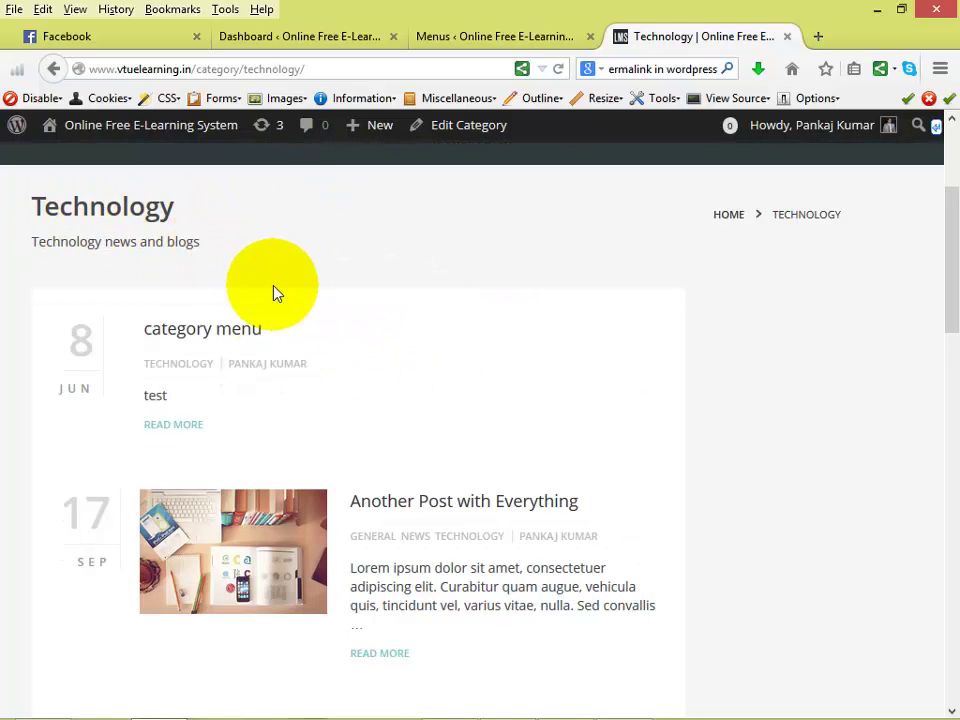
scroll(456, 280, "down", 7)
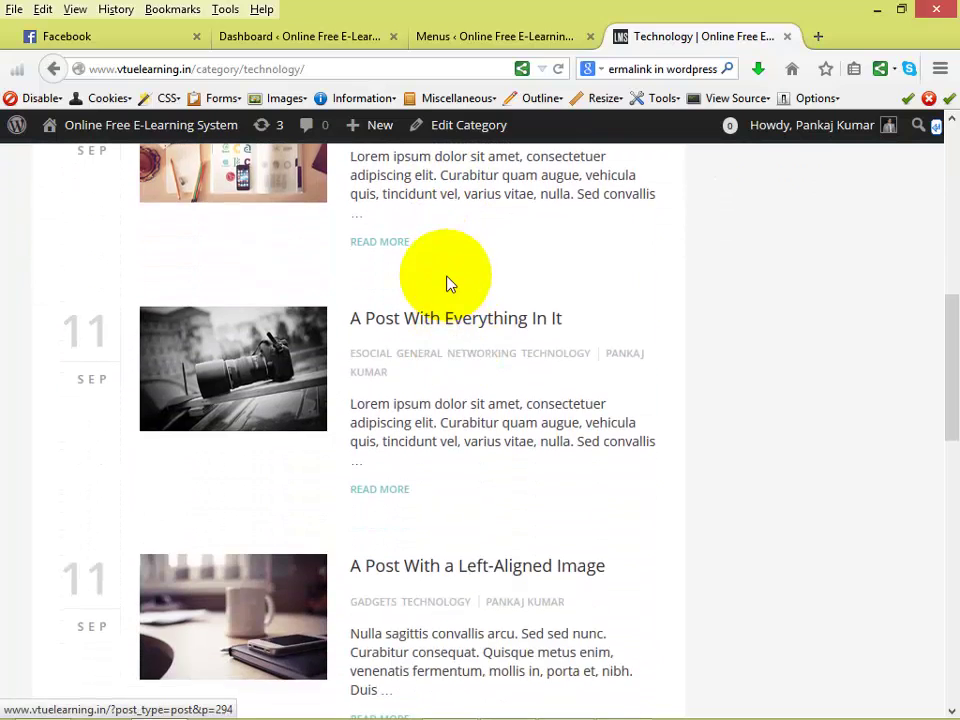
scroll(447, 347, "down", 2)
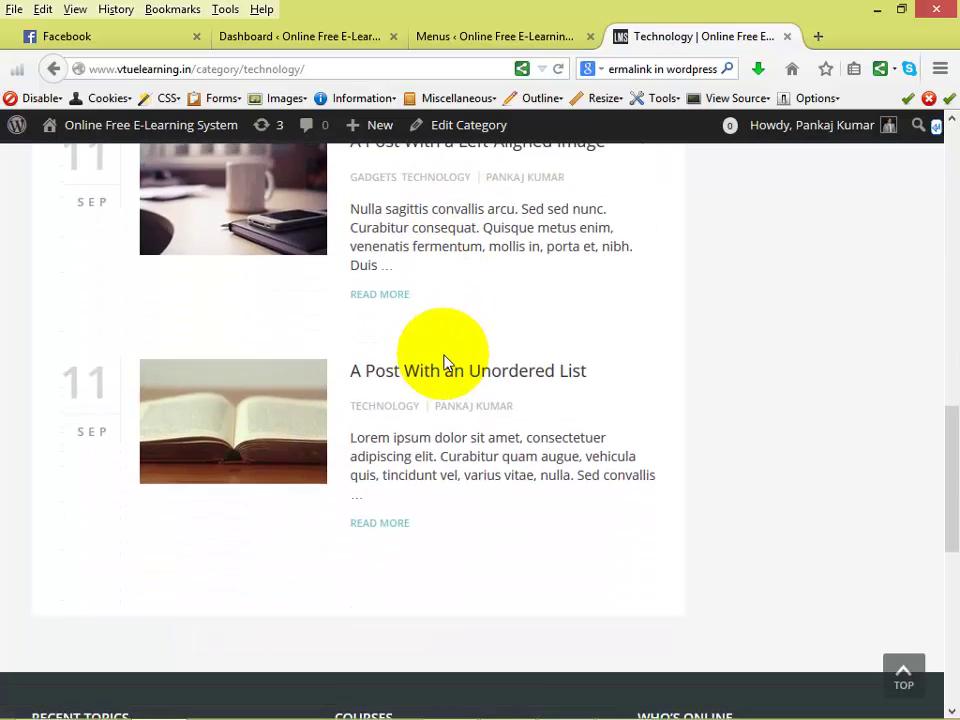
scroll(444, 364, "up", 18)
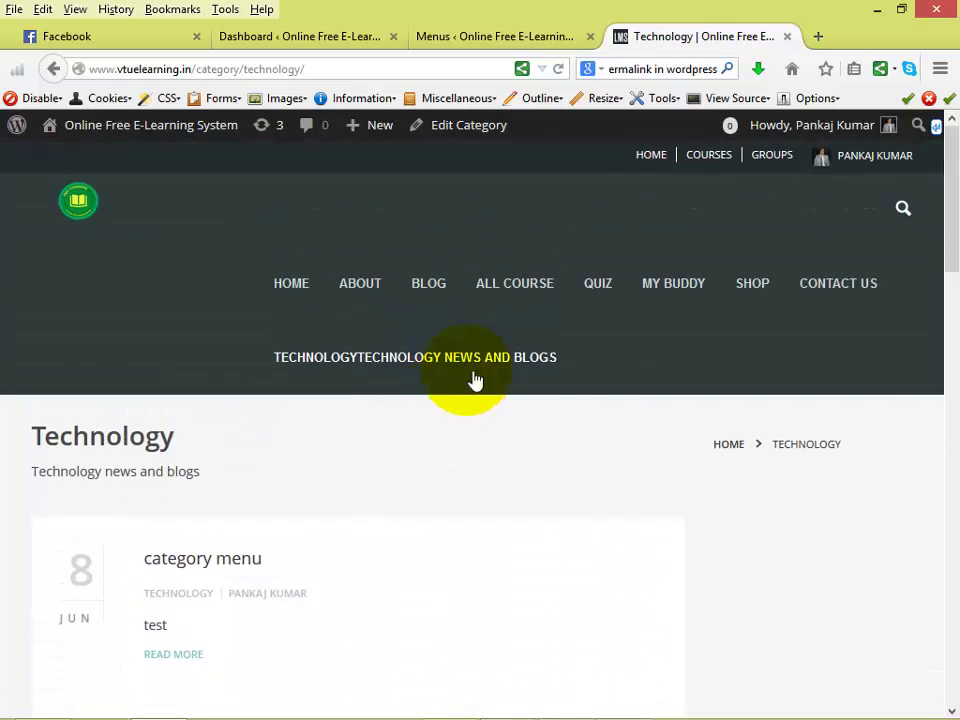
- Examine the category and technology segments in the web address of the Technology archive page
left_click(208, 70)
left_click(224, 70)
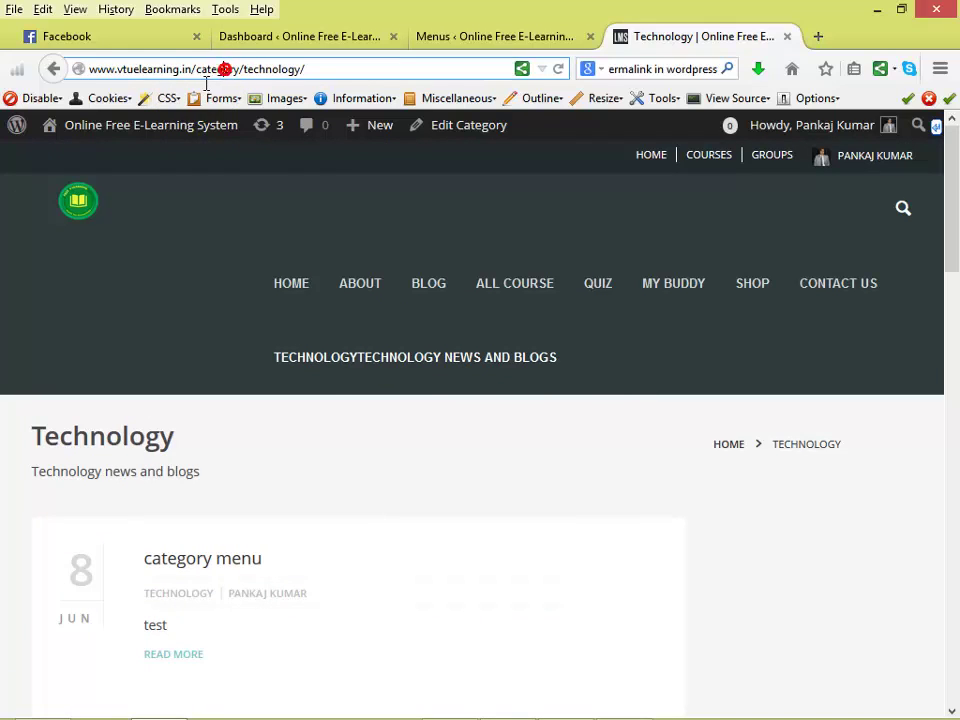
left_click_drag(311, 76, 220, 66)
left_click(224, 70)
double_click(212, 72)
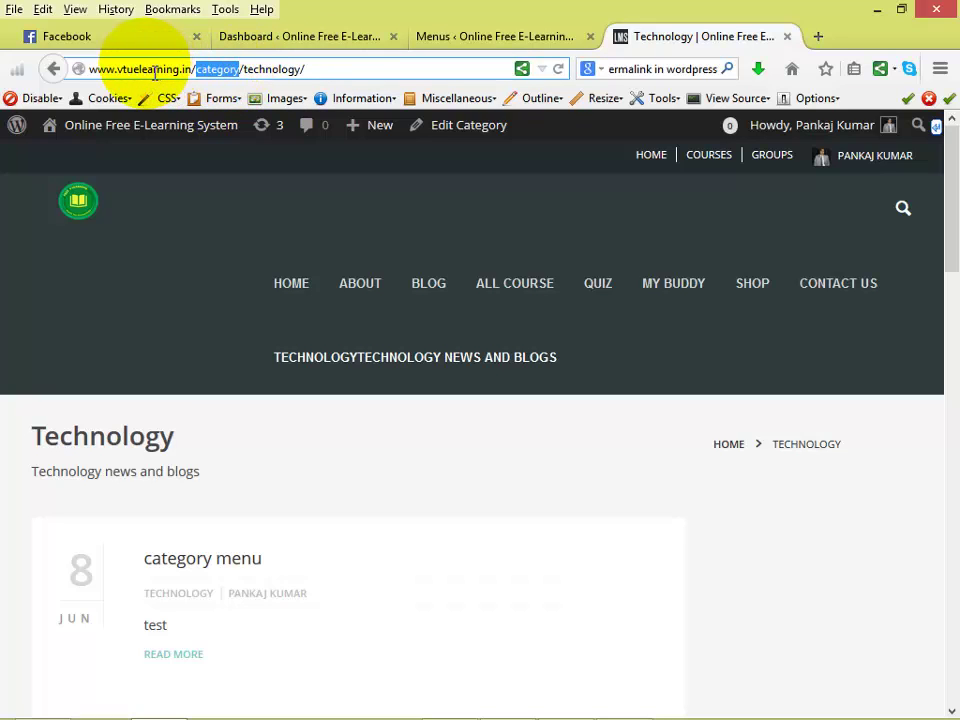
double_click(244, 69)
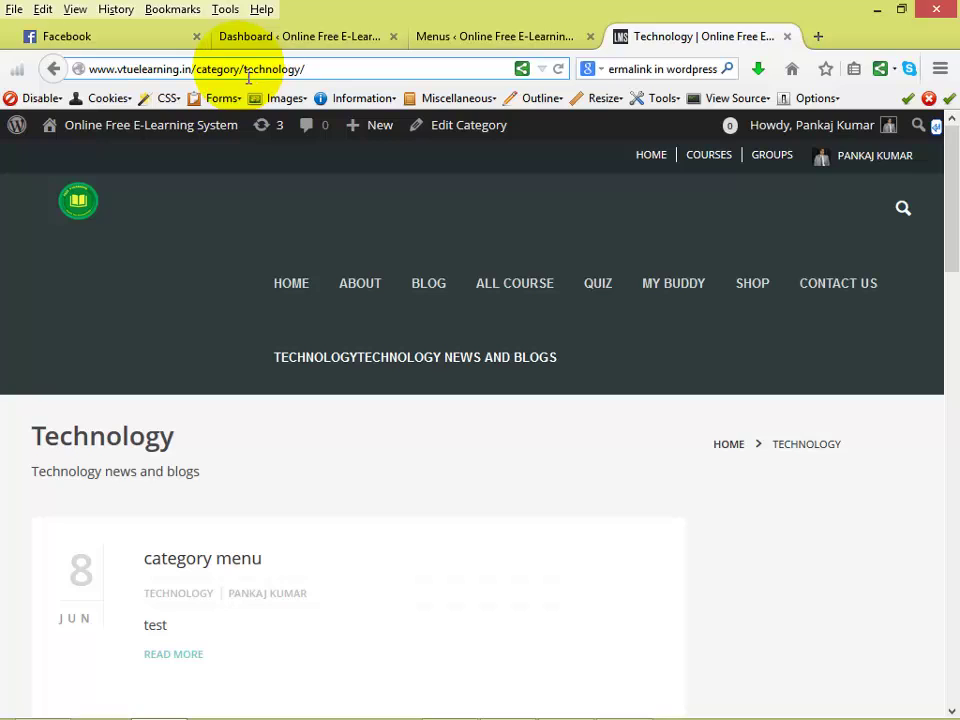
left_click(318, 70)
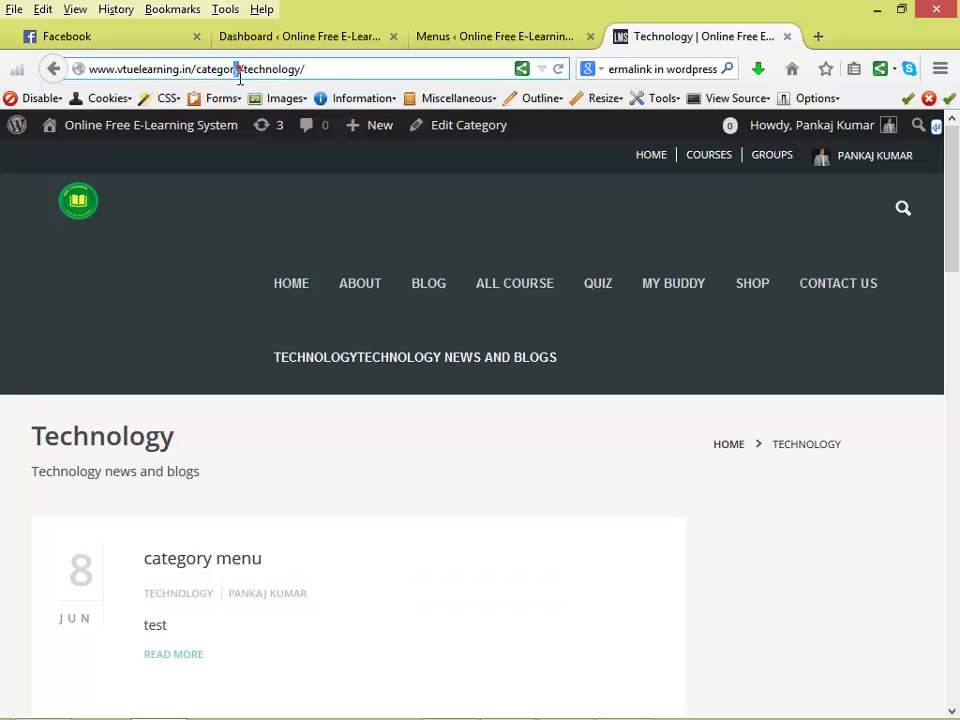
left_click_drag(239, 78, 207, 78)
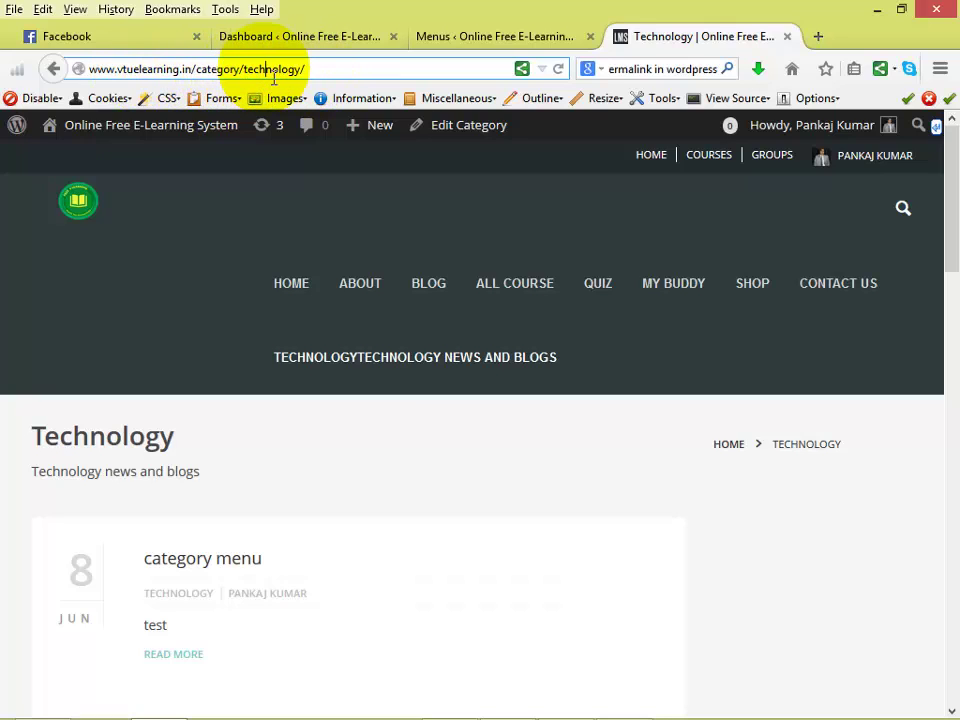
left_click_drag(206, 67, 317, 79)
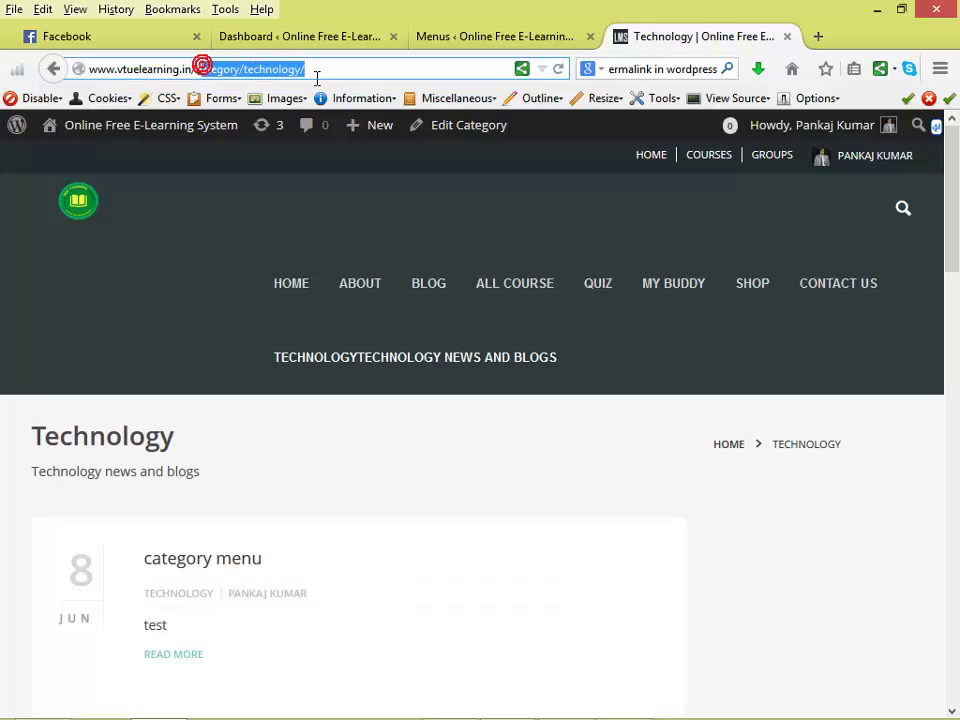
left_click(332, 66)
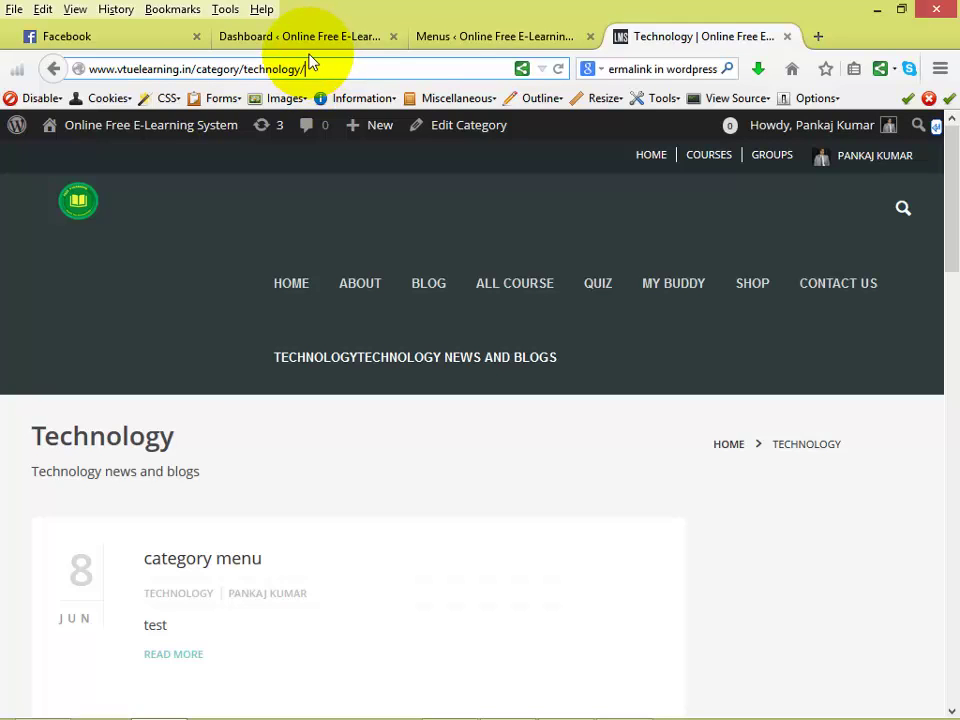
- Return to the WordPress admin, open the Permalink Settings and review the common URL structure options
left_click(326, 38)
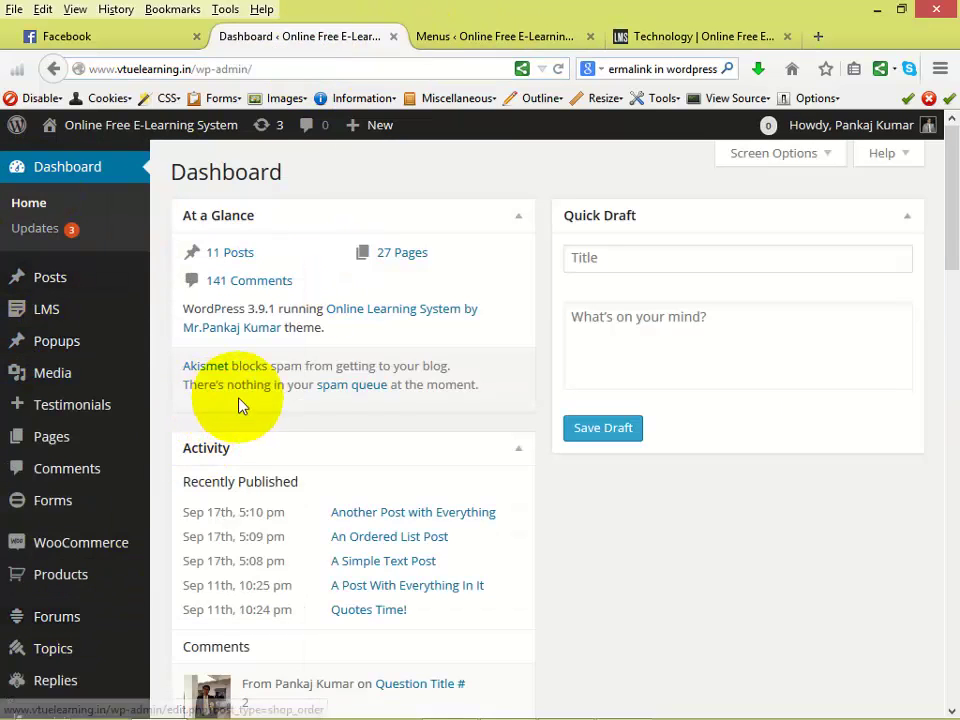
left_click(444, 34)
scroll(40, 440, "down", 4)
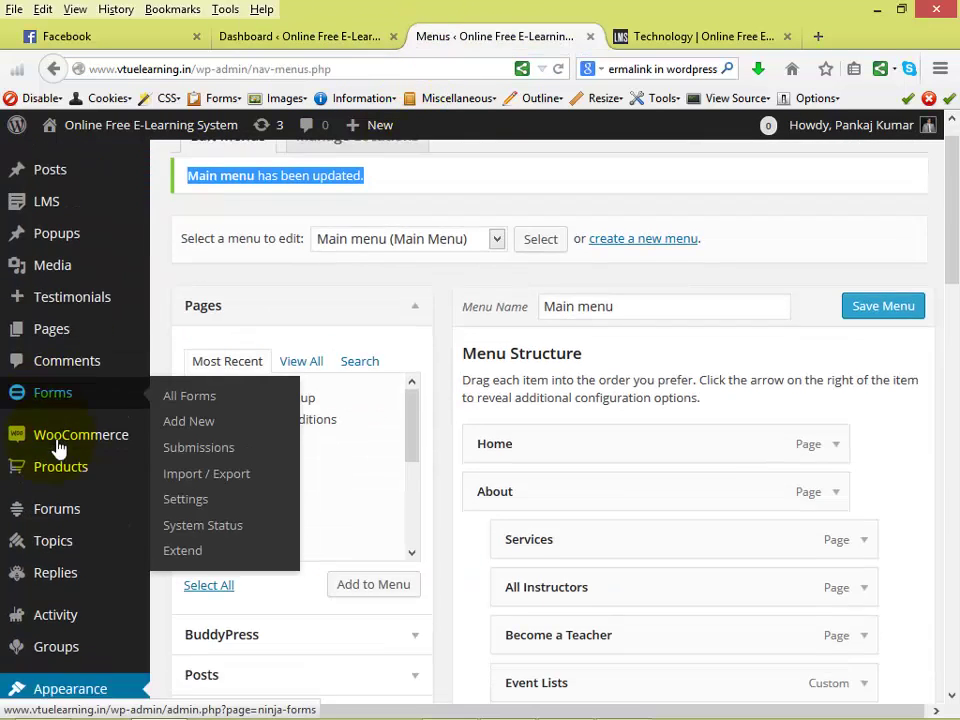
scroll(60, 452, "down", 4)
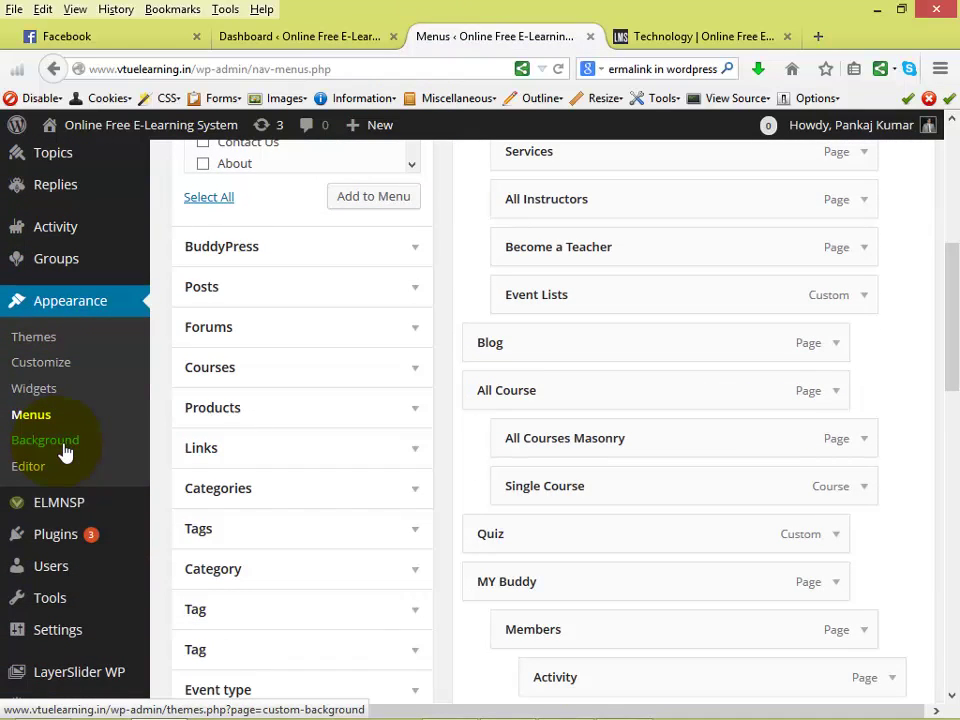
mouse_move(110, 640)
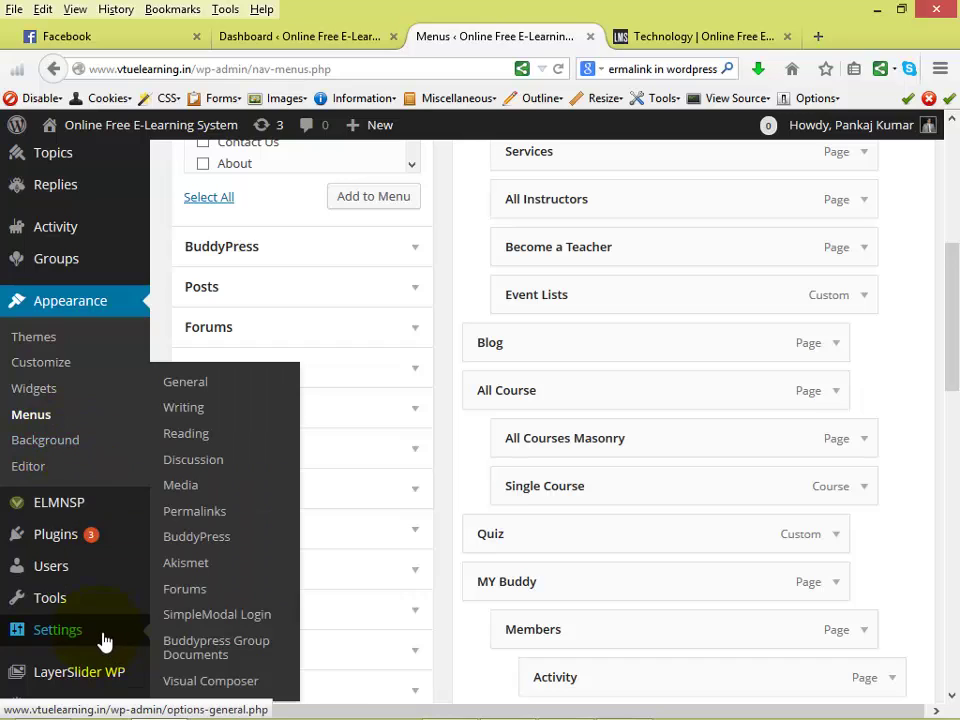
left_click(192, 511)
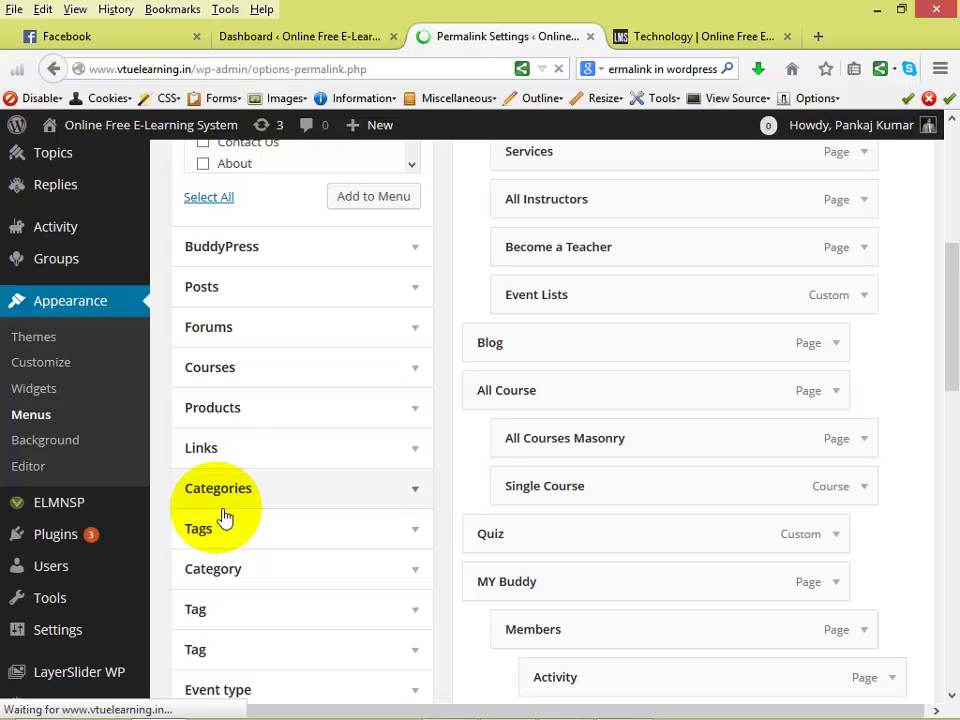
scroll(279, 461, "down", 2)
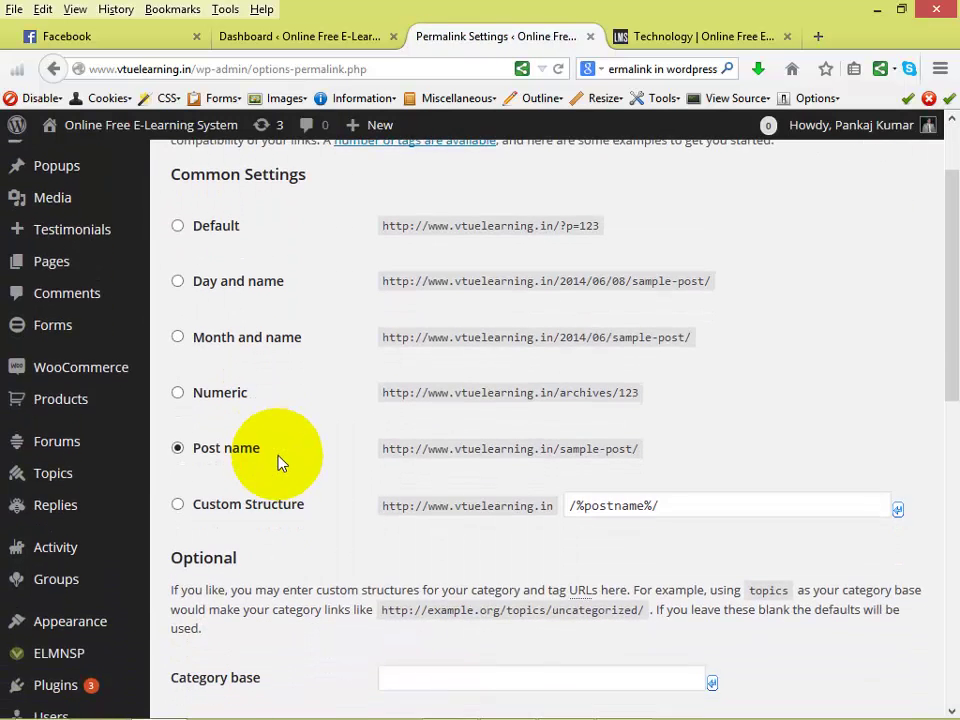
scroll(260, 470, "up", 2)
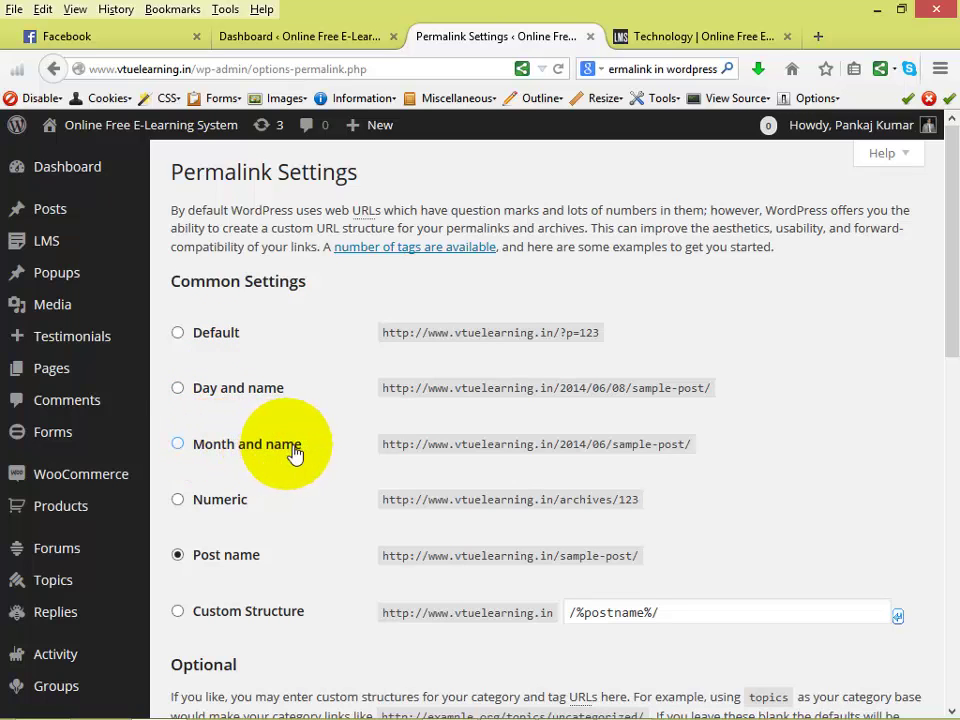
scroll(291, 453, "down", 2)
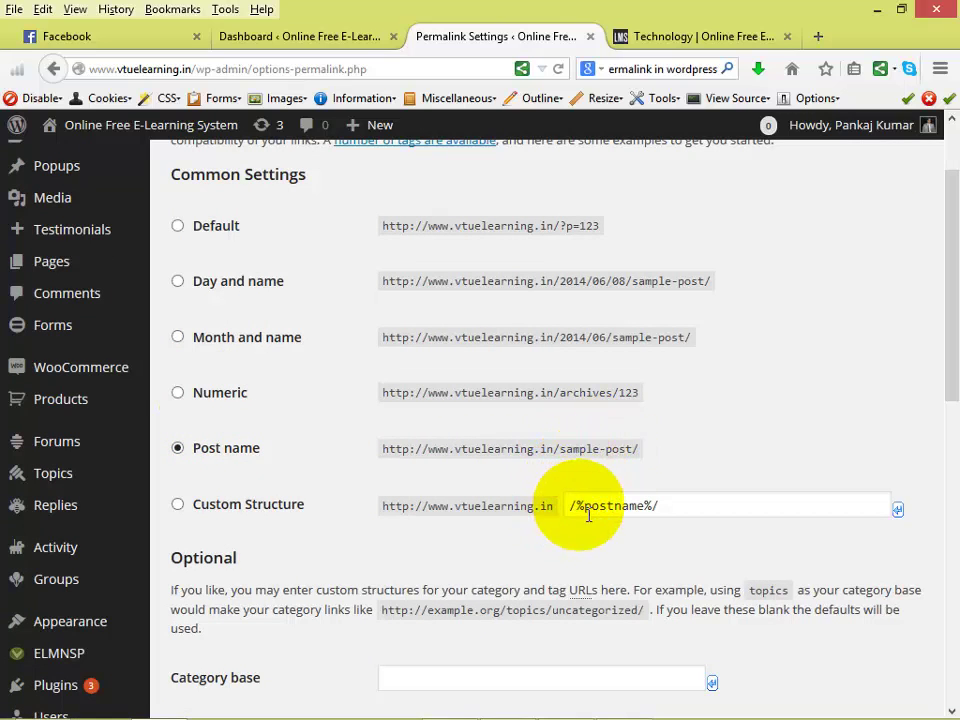
- Compare the Technology archive page's URL path with the structure selected in the Permalink Settings
left_click(660, 38)
left_click(218, 72)
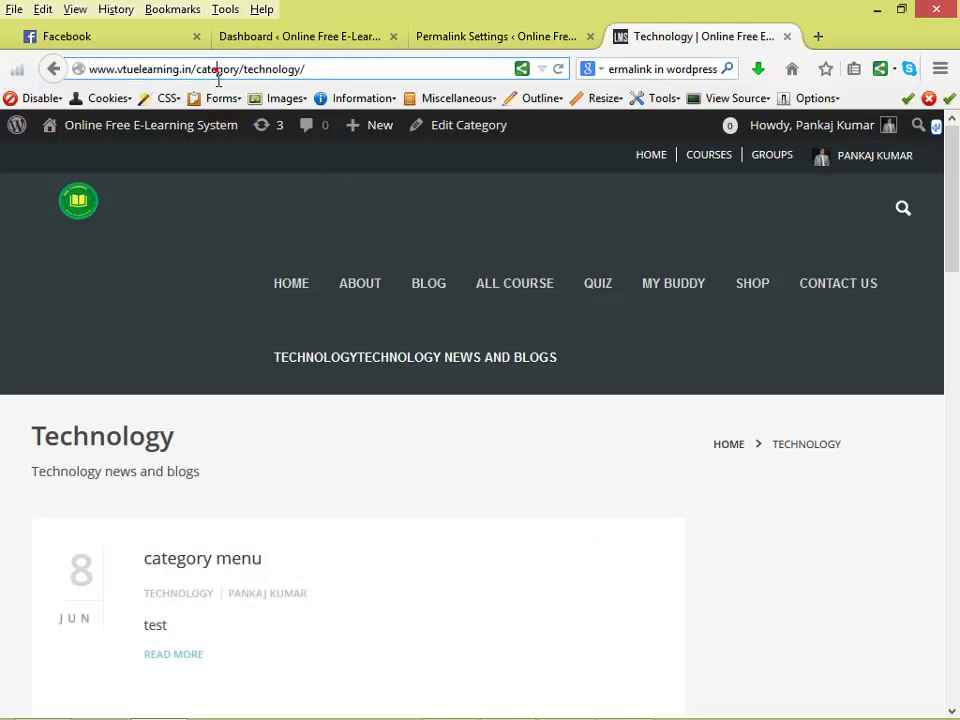
left_click_drag(200, 78, 321, 79)
left_click(362, 82)
left_click(332, 38)
left_click(443, 40)
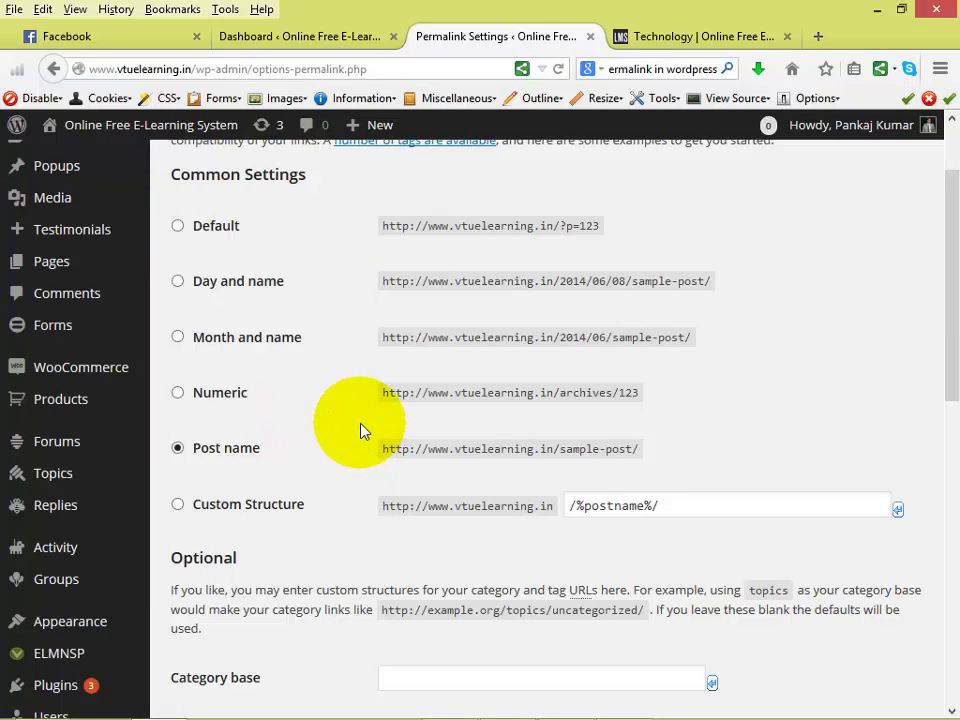
left_click(645, 40)
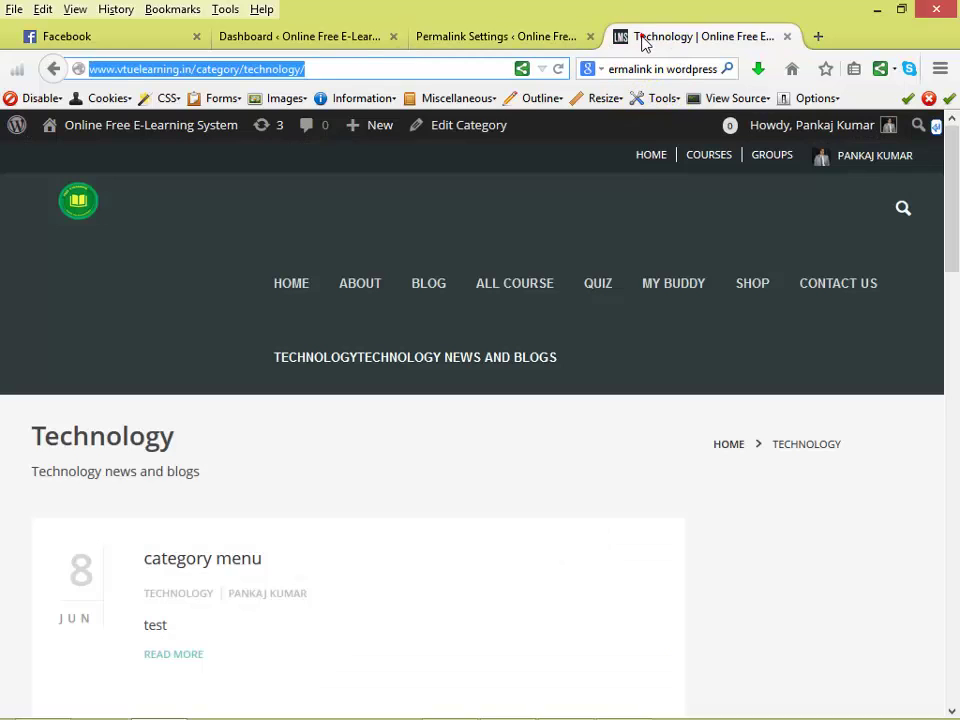
left_click(262, 72)
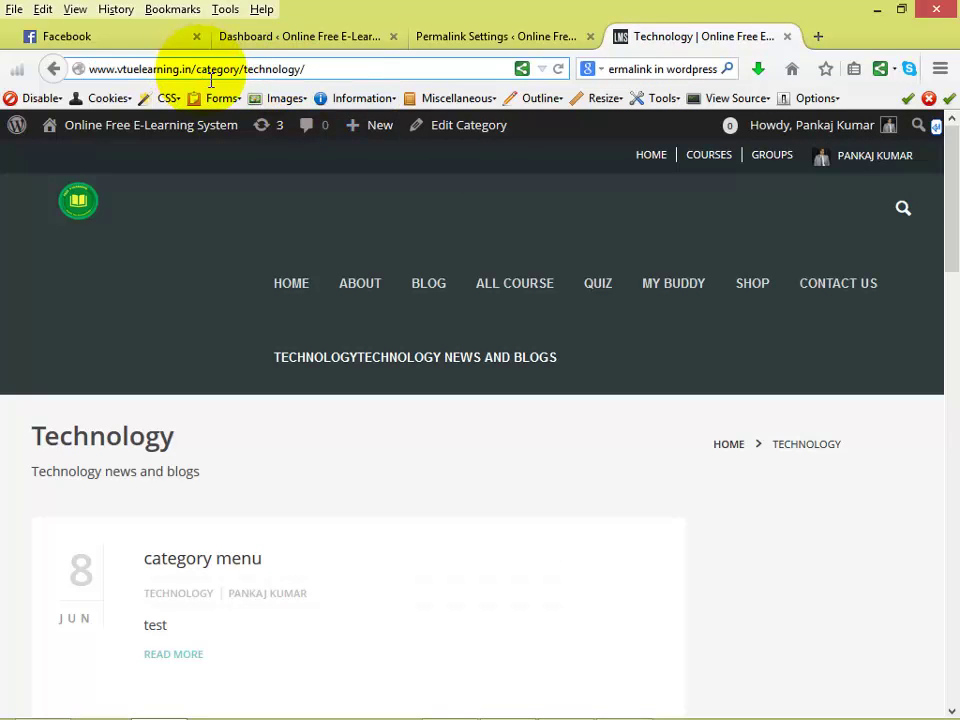
key("Left")
key("Left")
left_click_drag(312, 76, 324, 75)
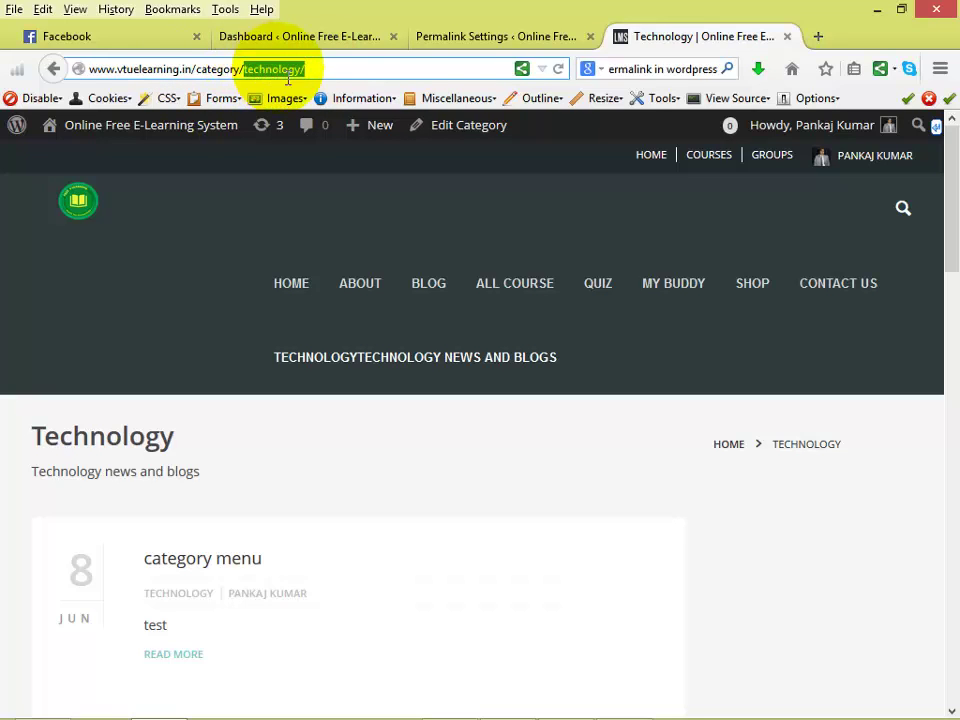
- Switch the permalinks to Custom Structure in Permalink Settings and set the structure to /%category%/%postname%/
left_click(456, 36)
scroll(364, 418, "down", 2)
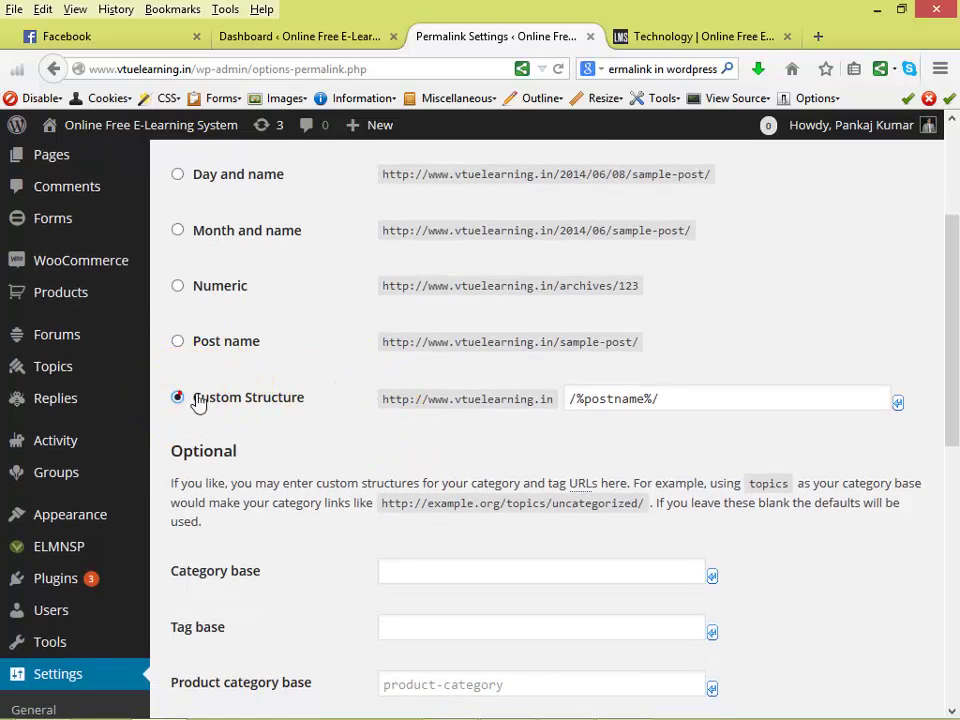
left_click(578, 409)
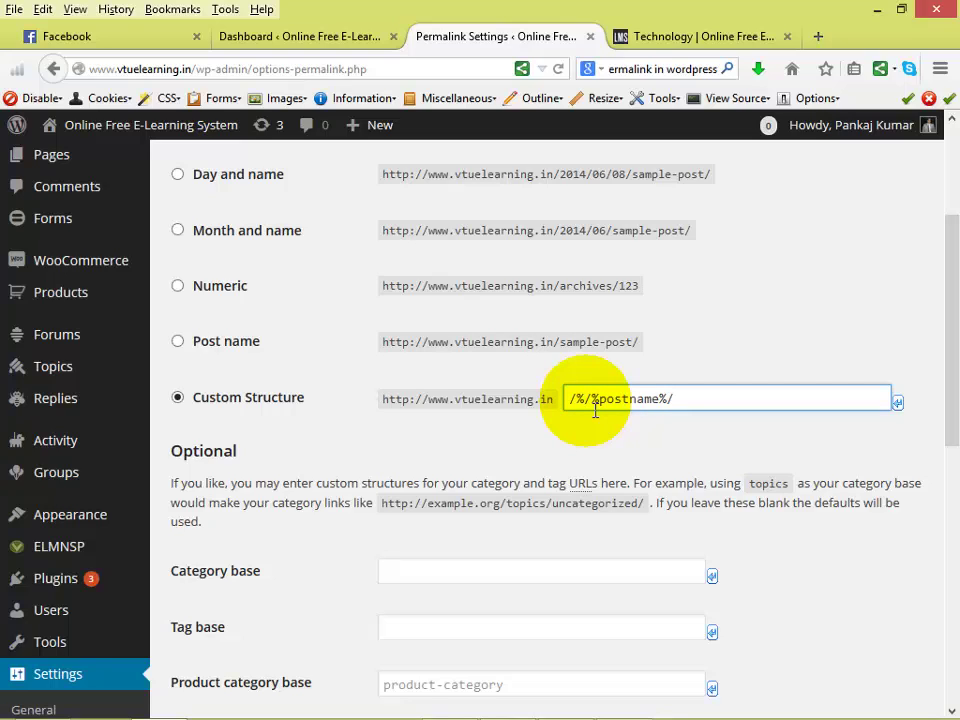
type("/%category%")
scroll(592, 410, "up", 2)
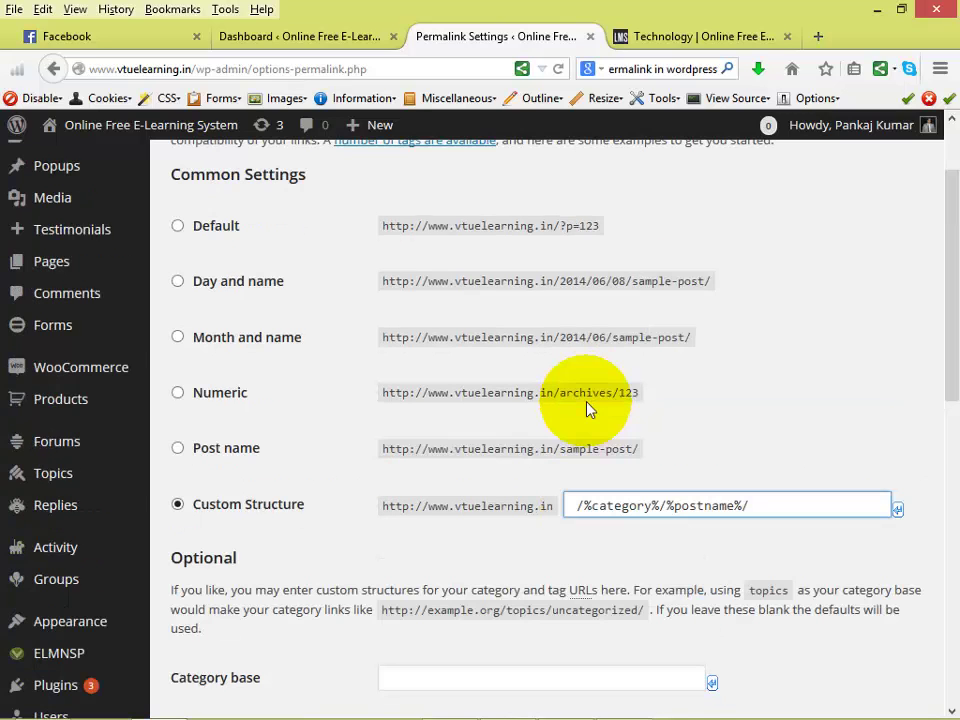
left_click(577, 506)
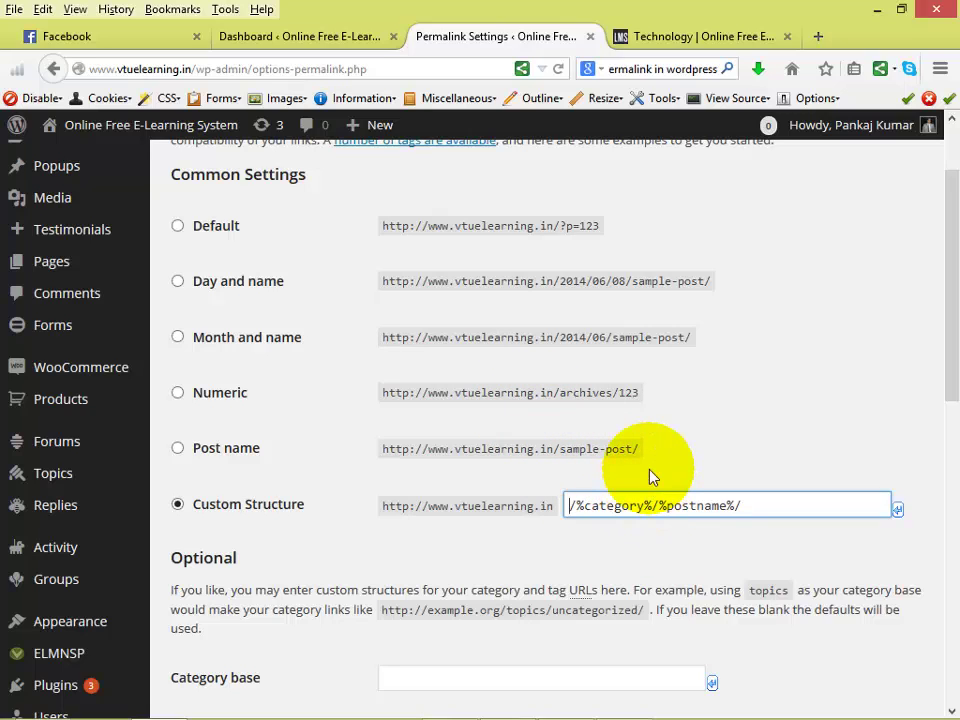
left_click(593, 518)
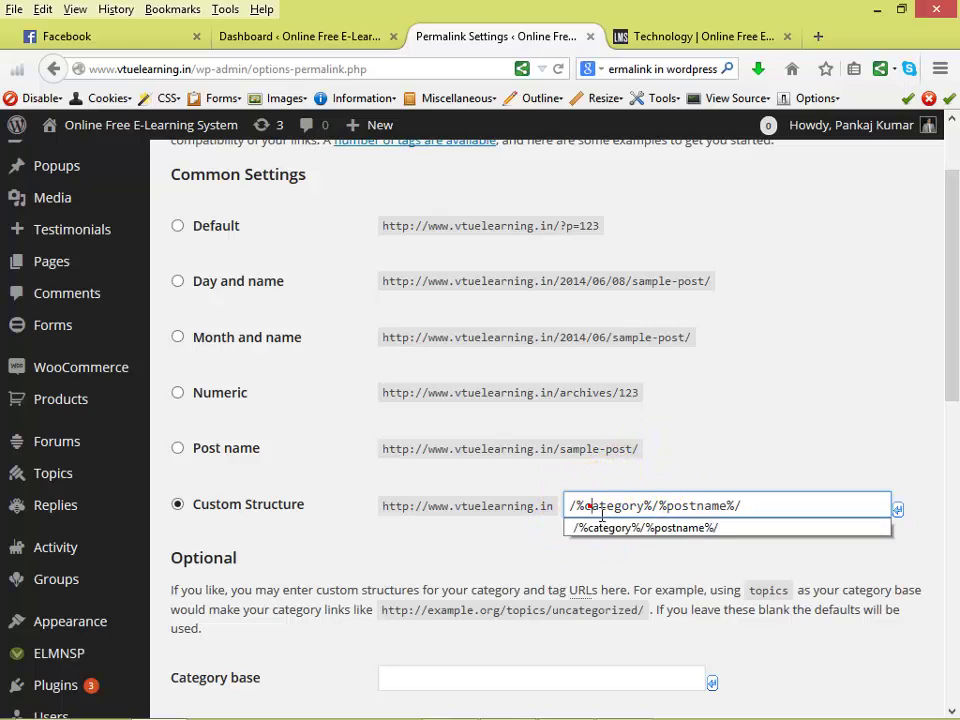
- Save the custom permalink structure in the Permalink Settings and check the update notice
left_click(668, 514)
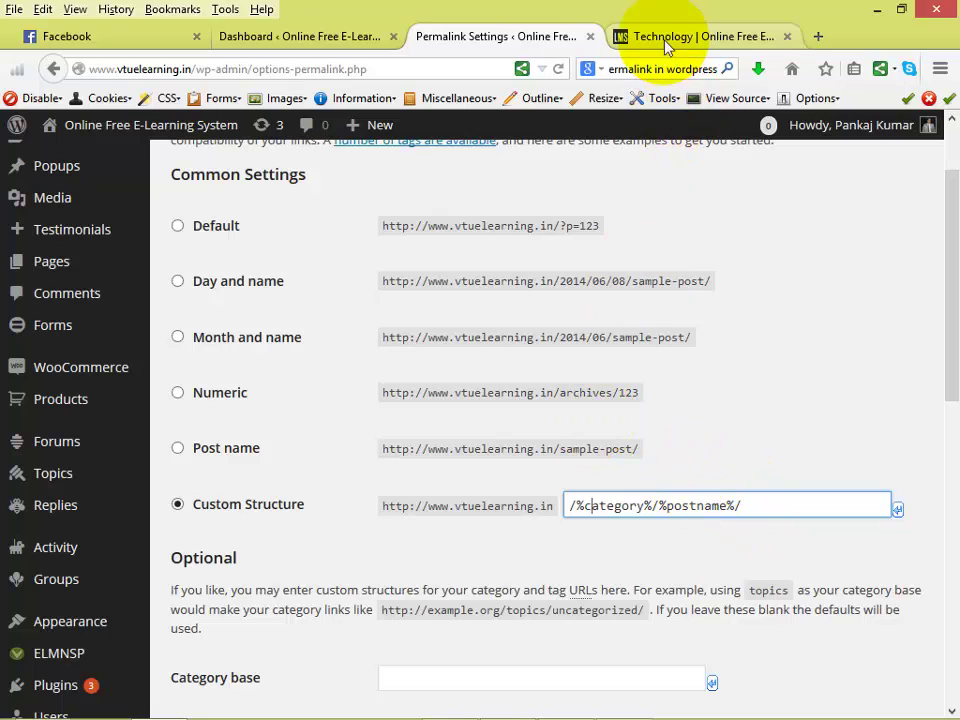
scroll(450, 407, "down", 6)
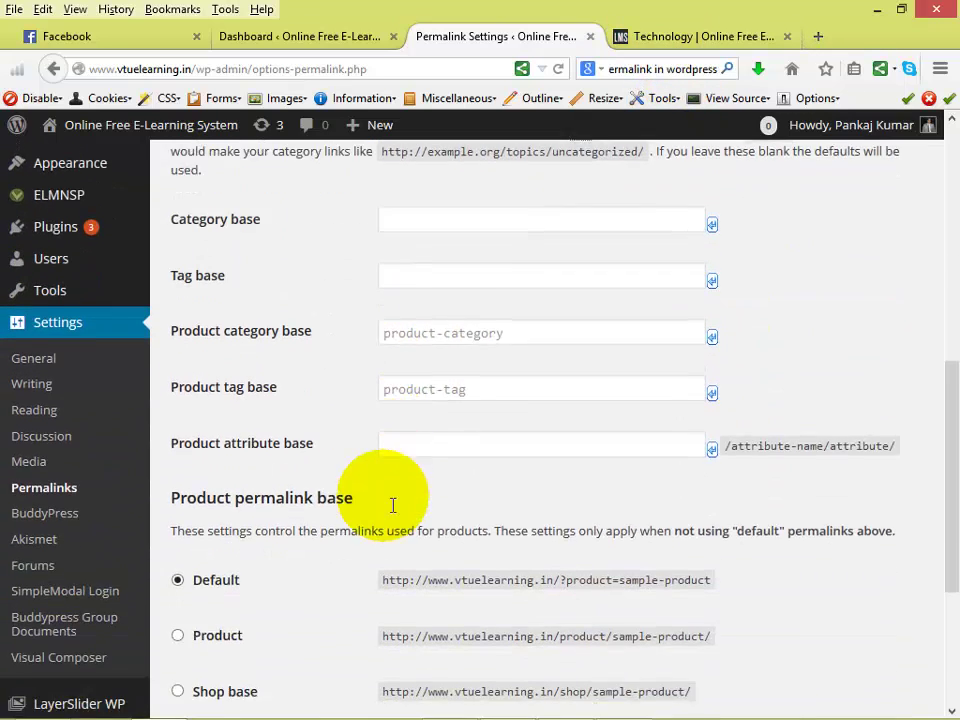
scroll(385, 503, "down", 3)
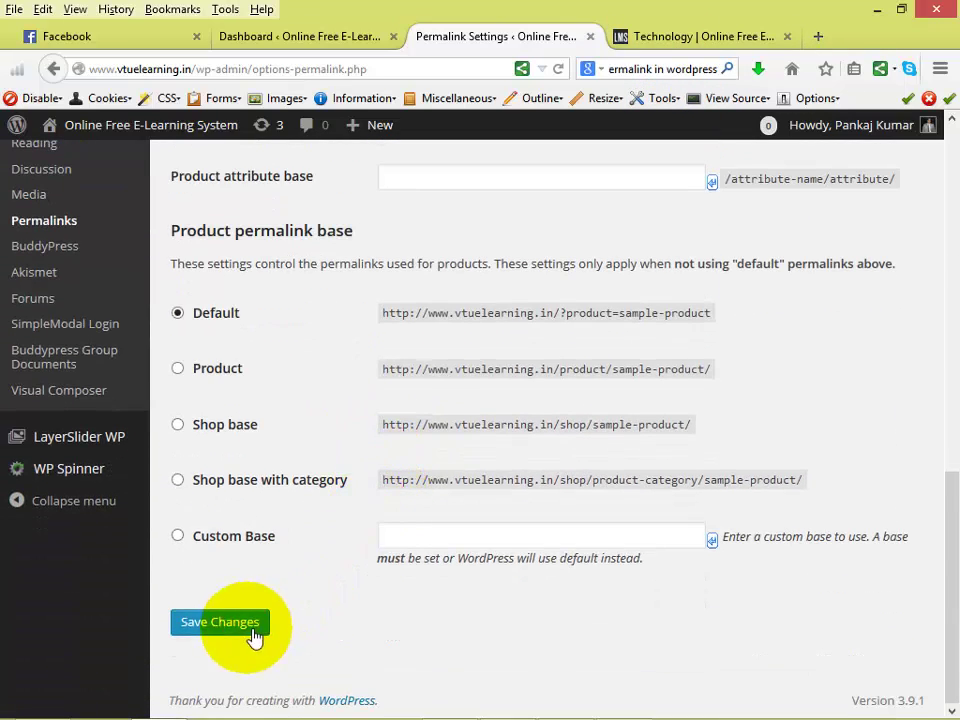
left_click(254, 630)
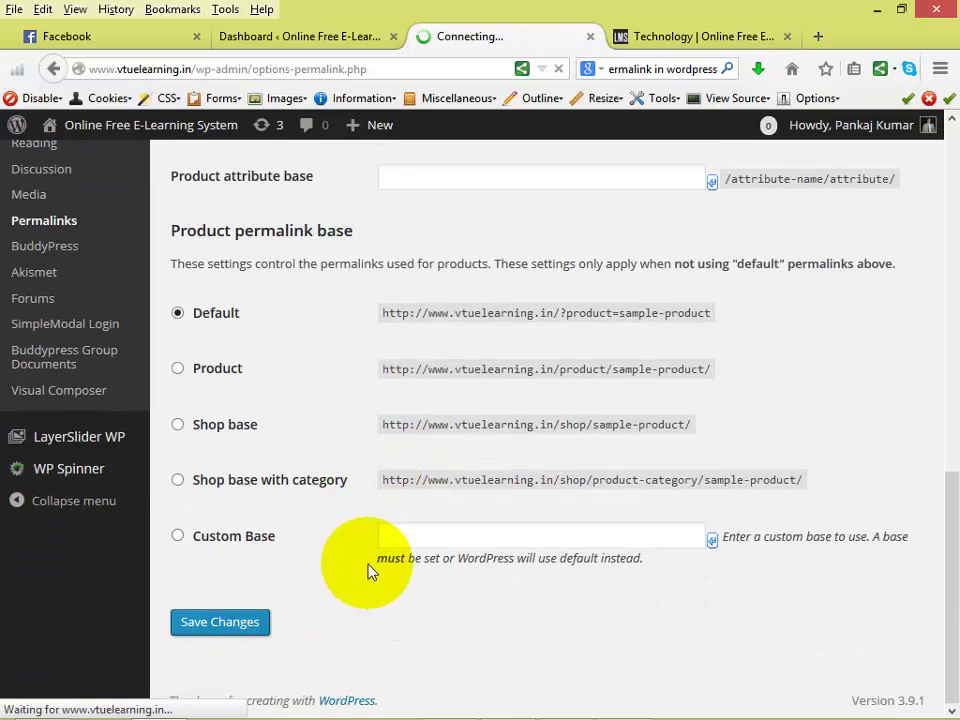
left_click(700, 36)
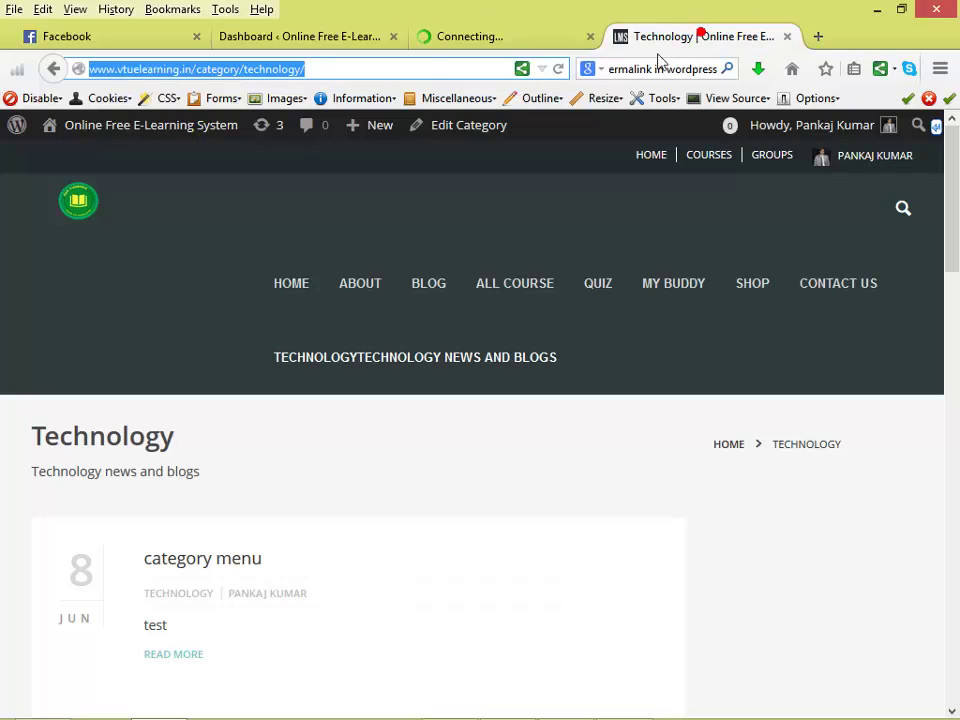
left_click(350, 68)
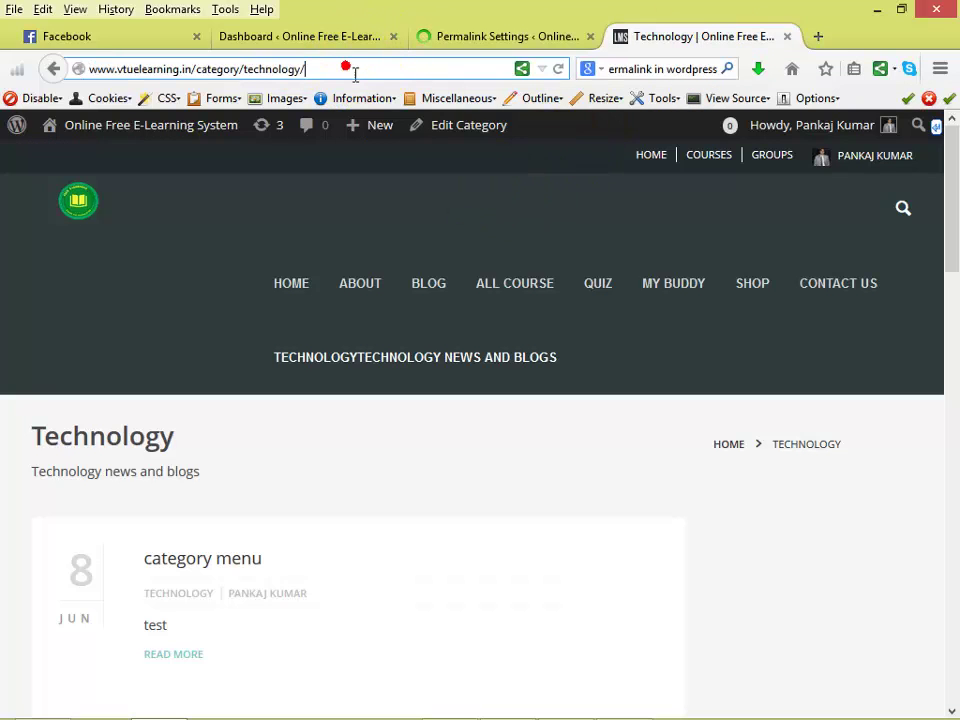
left_click(480, 40)
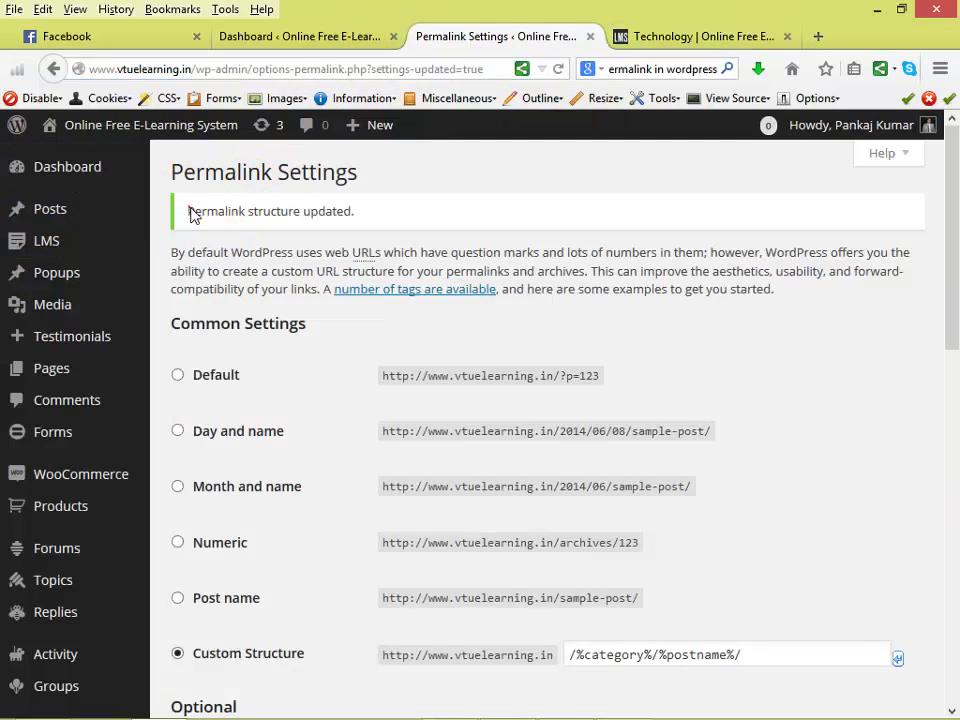
left_click_drag(188, 211, 358, 213)
- Reopen the Technology archive from the site's main menu and examine the category and technology segments of its web address
left_click(675, 42)
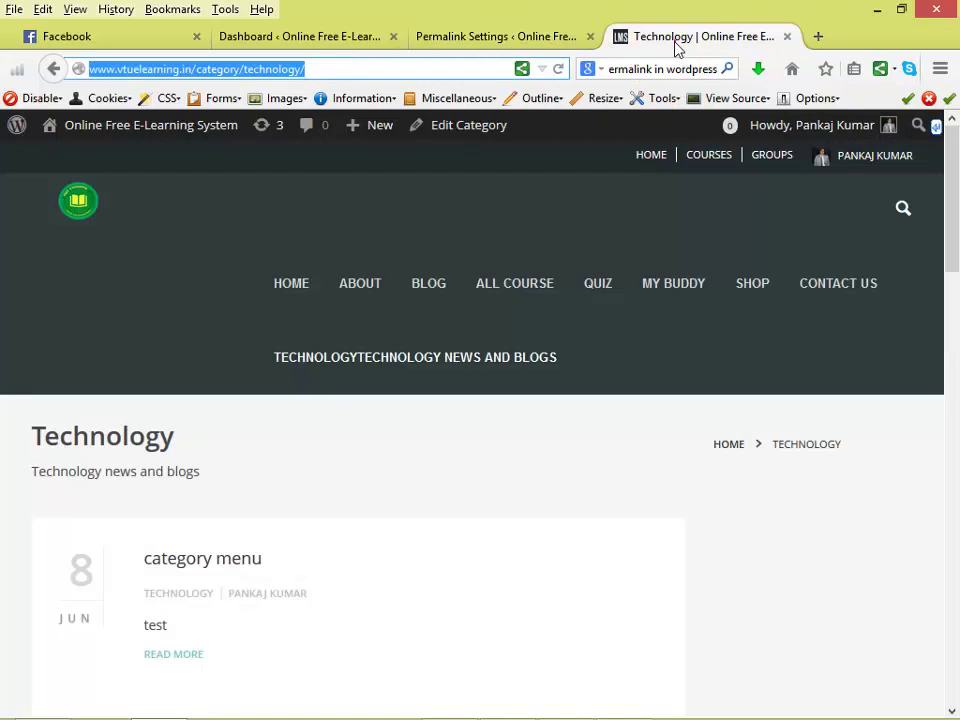
left_click(319, 366)
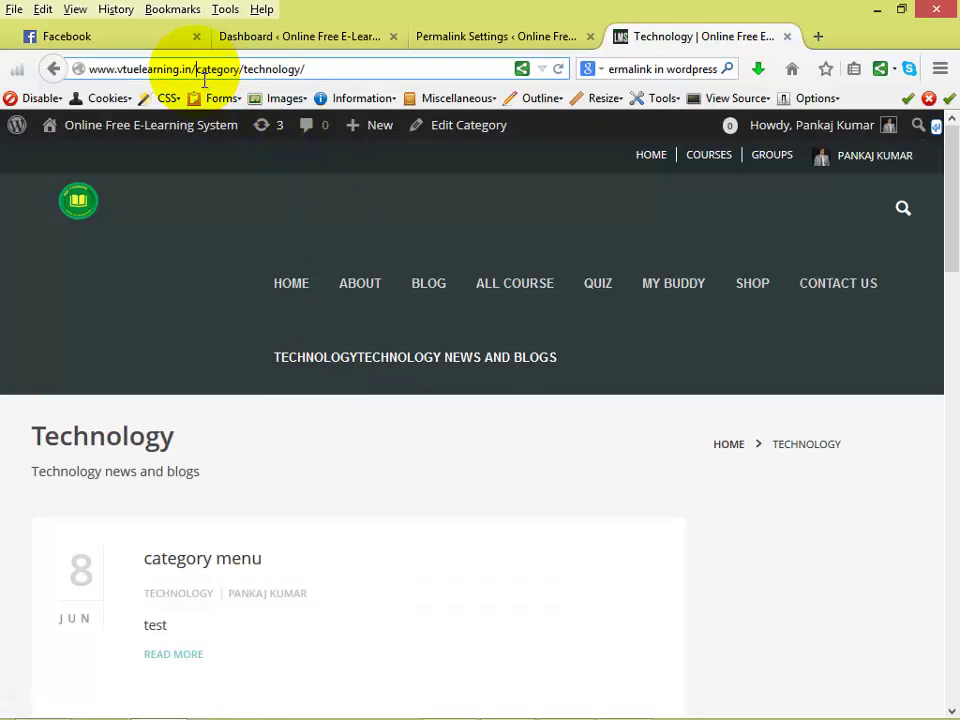
left_click_drag(195, 70, 300, 73)
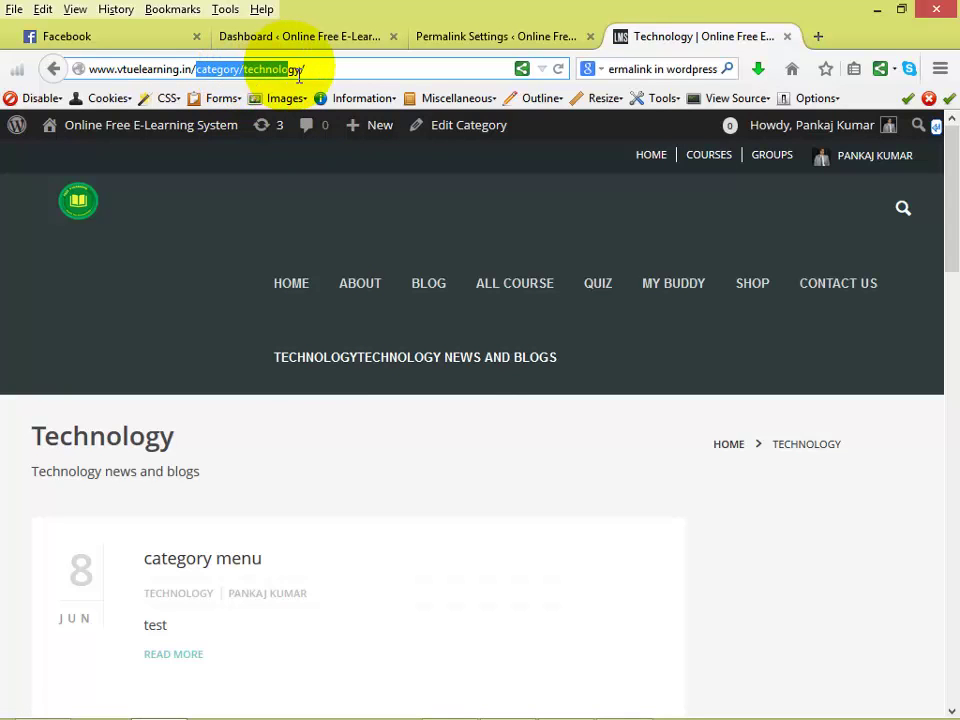
left_click(305, 70)
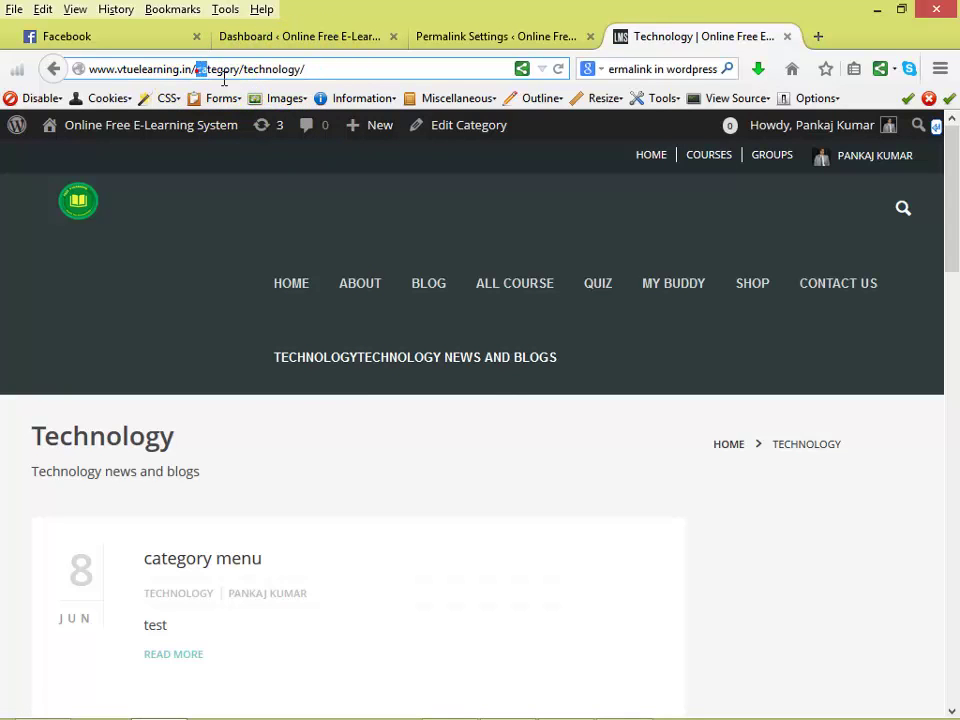
left_click_drag(197, 70, 321, 71)
left_click(321, 70)
double_click(238, 70)
left_click(221, 72)
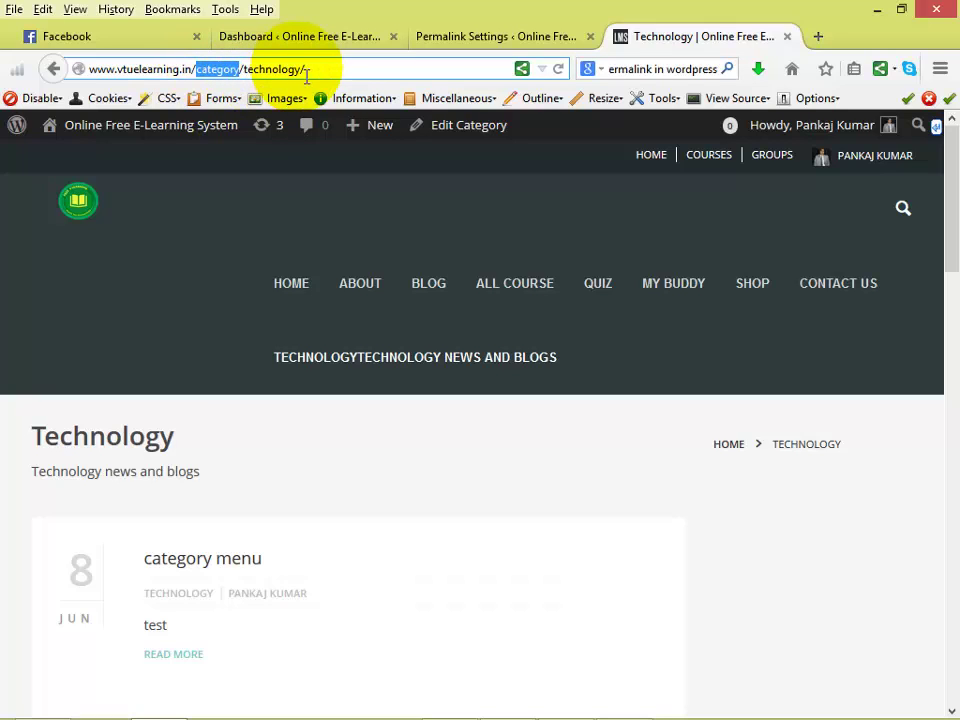
left_click(312, 74)
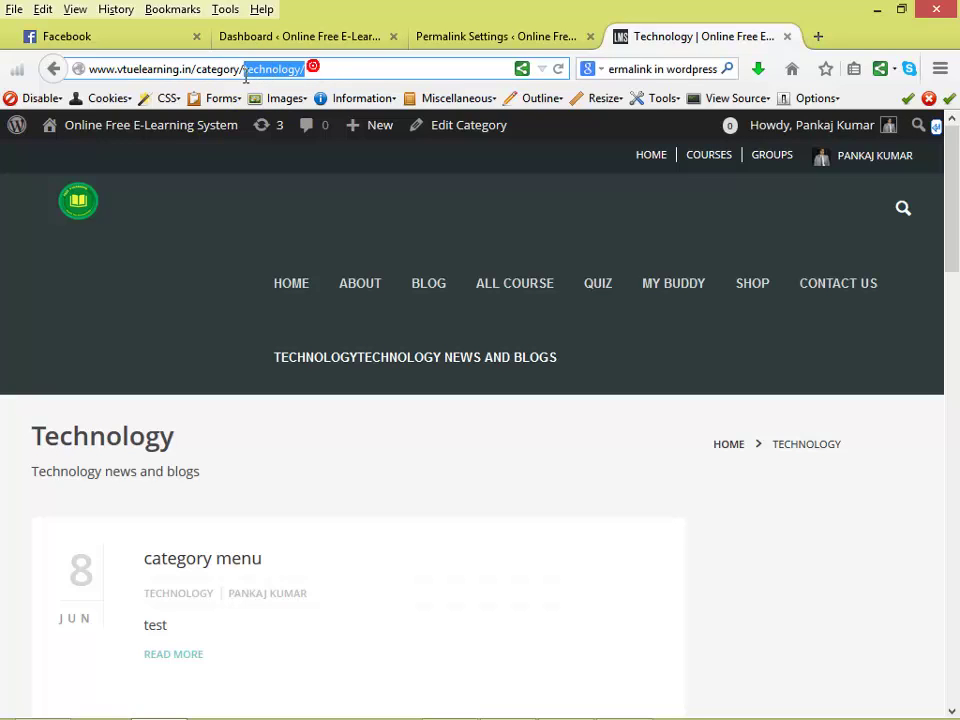
left_click_drag(245, 75, 208, 78)
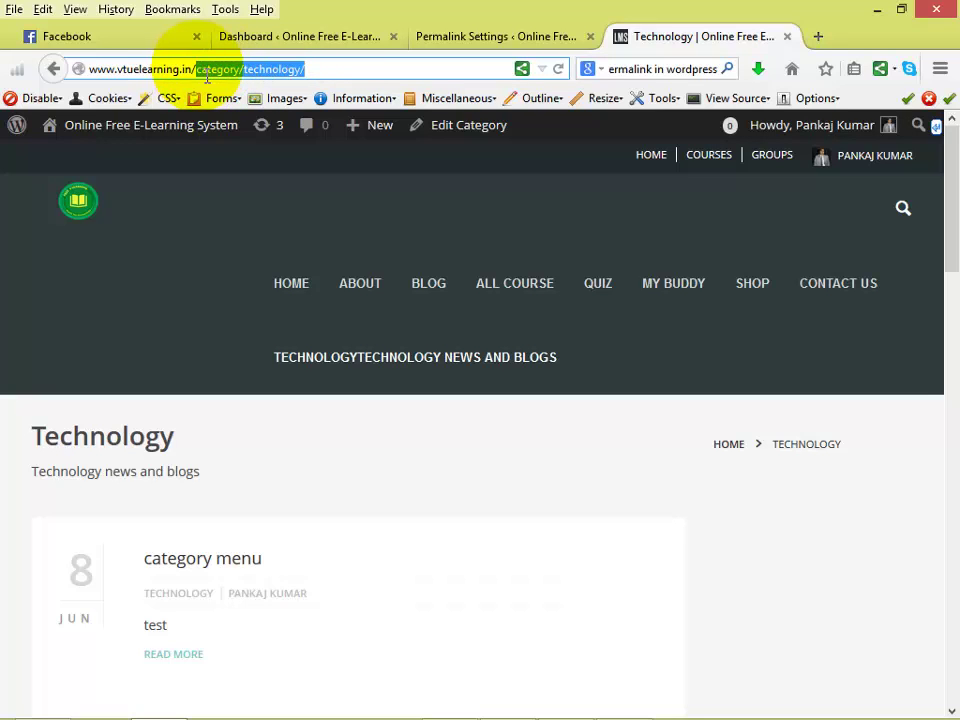
- Return to the Permalink Settings and review the Optional section for custom category and tag URL bases
left_click(465, 37)
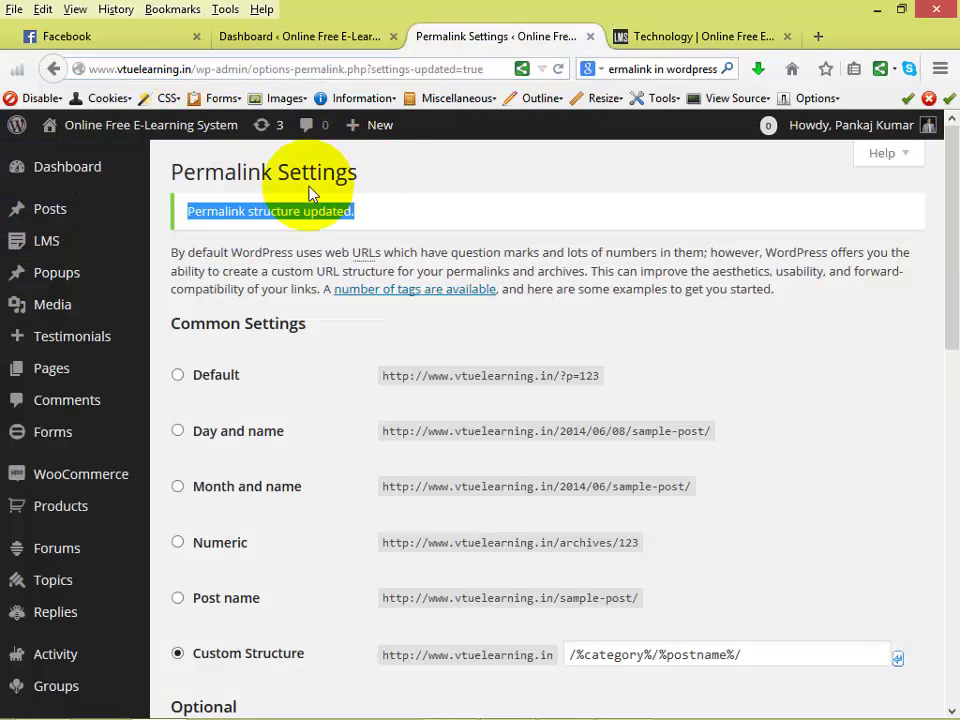
scroll(229, 281, "down", 2)
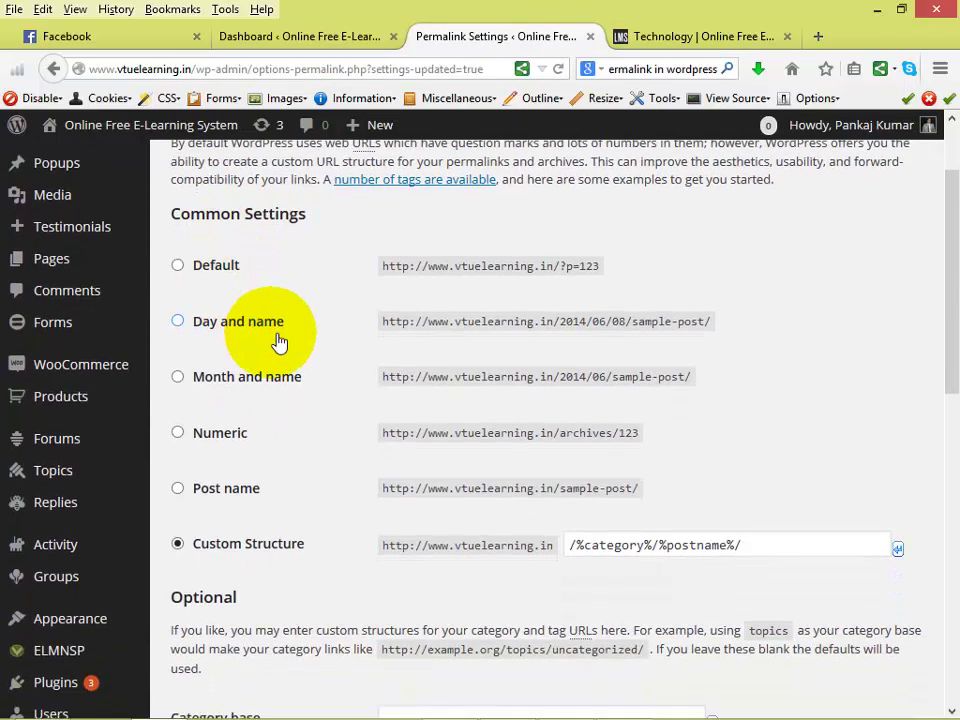
scroll(279, 342, "down", 2)
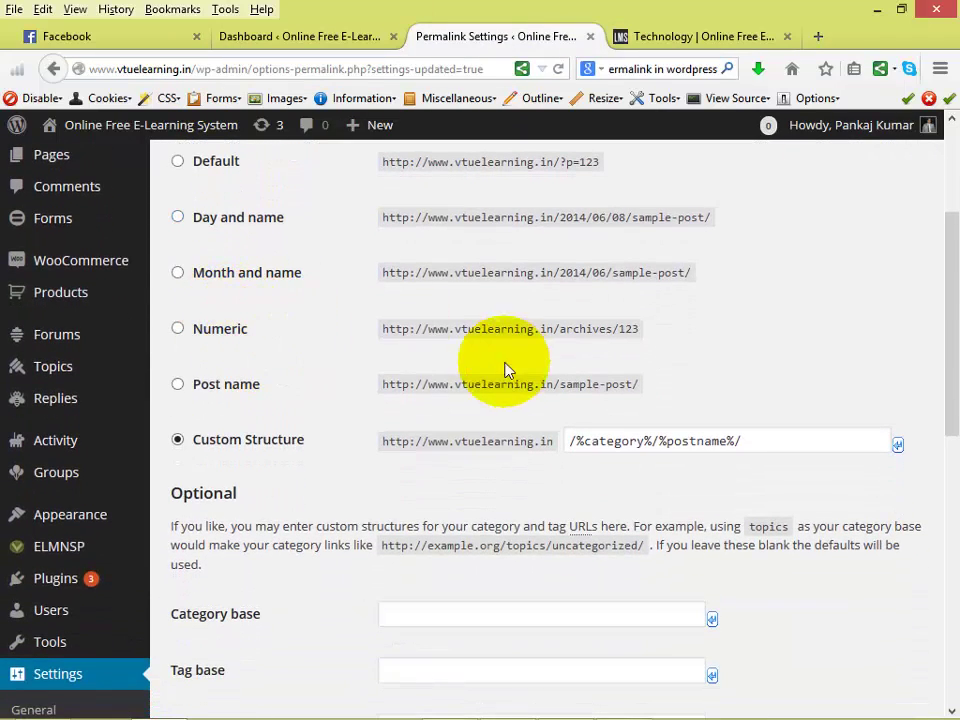
scroll(300, 349, "down", 2)
scroll(281, 316, "down", 2)
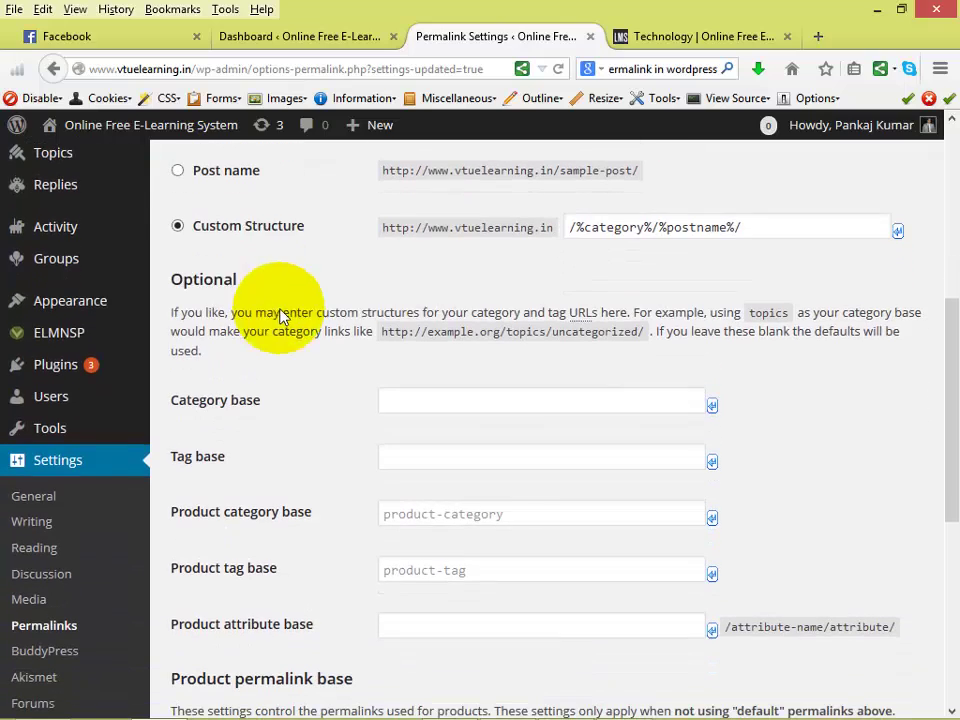
left_click_drag(171, 281, 222, 287)
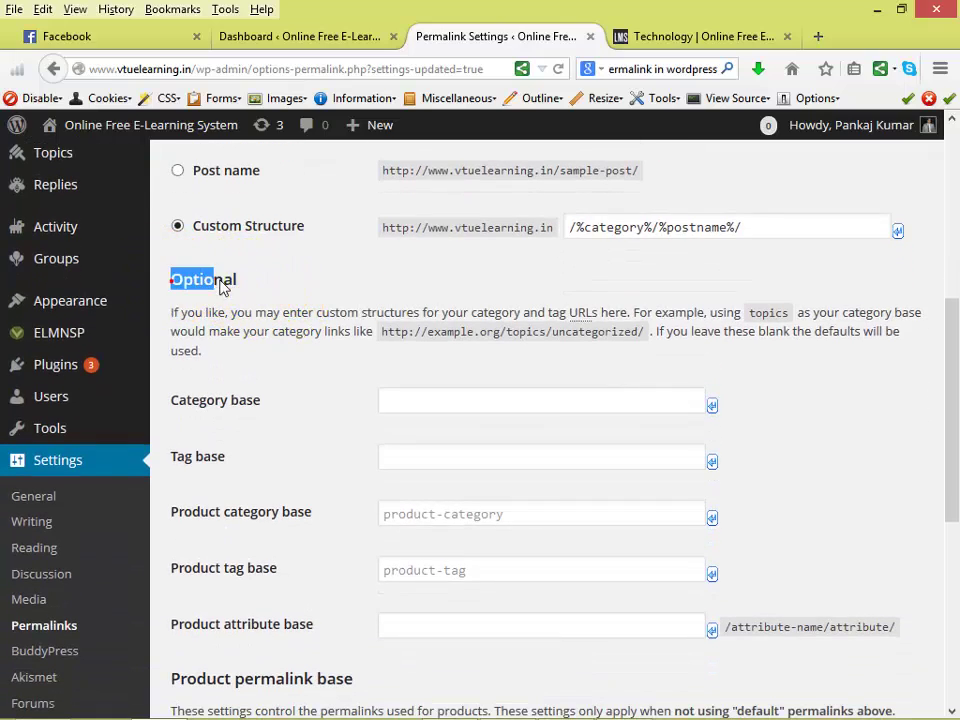
double_click(175, 280)
scroll(251, 268, "up", 8)
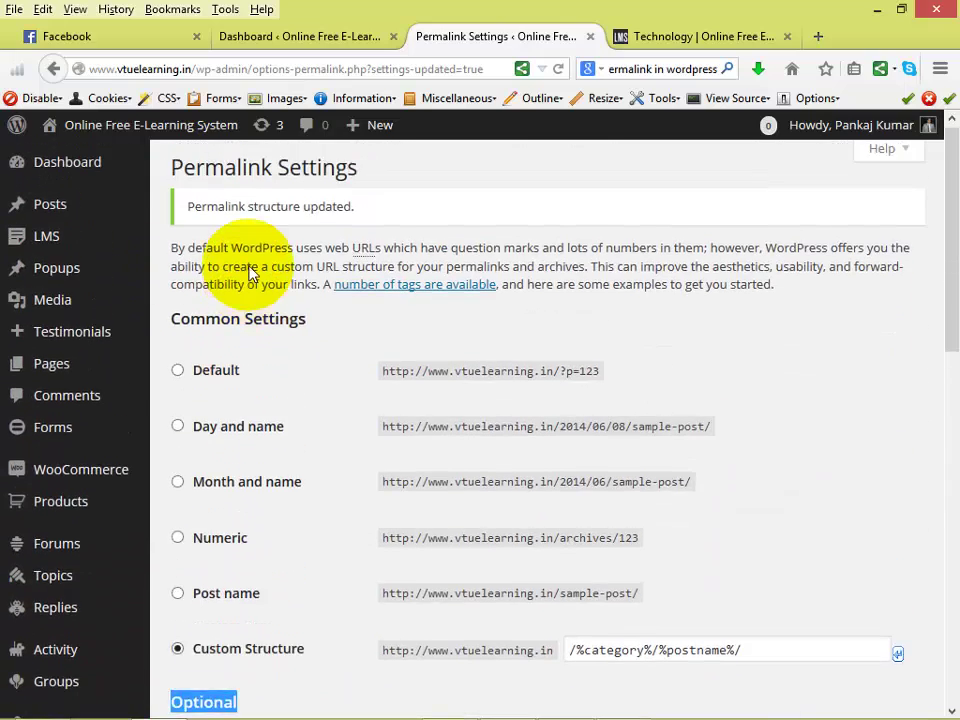
scroll(253, 290, "down", 6)
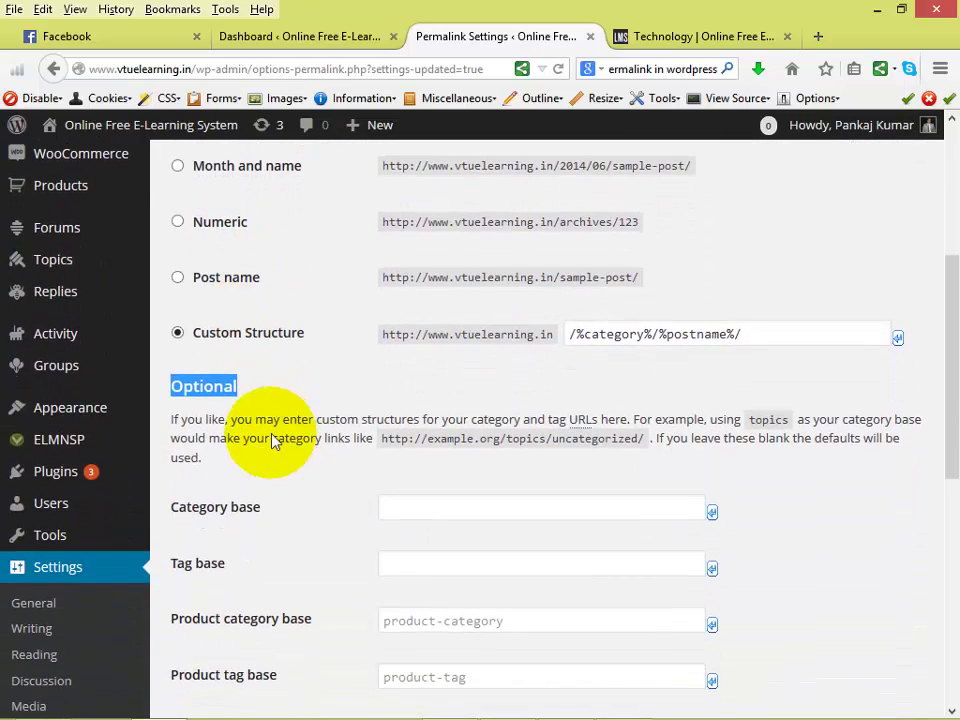
scroll(290, 405, "down", 2)
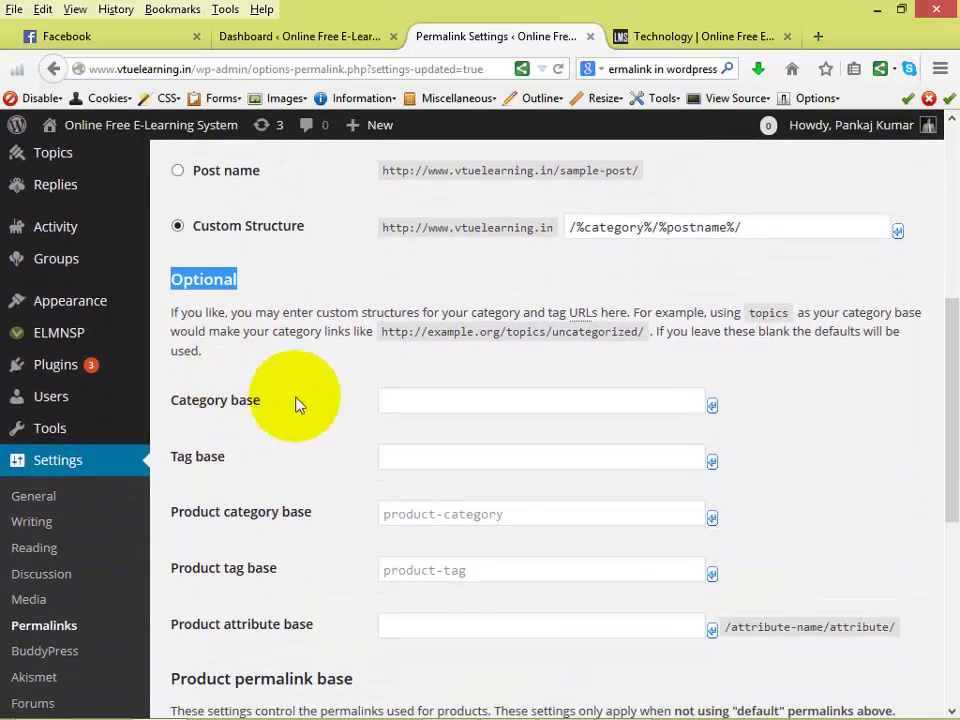
- Set the Category base to a single dot (.), save the permalink changes and check the update notice
left_click(407, 406)
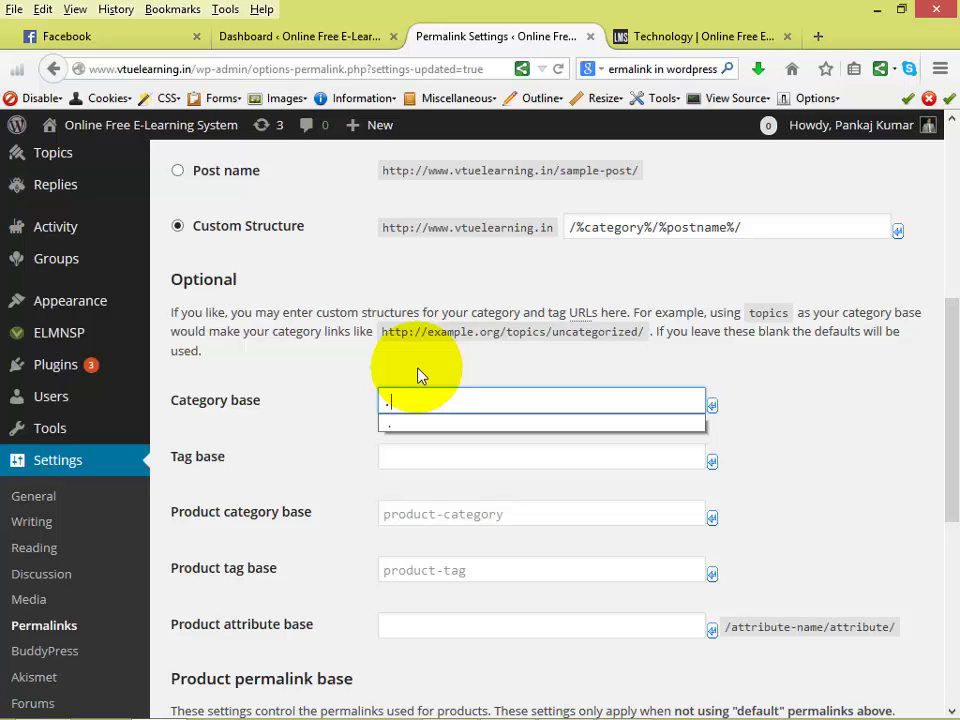
left_click(352, 345)
scroll(320, 375, "down", 5)
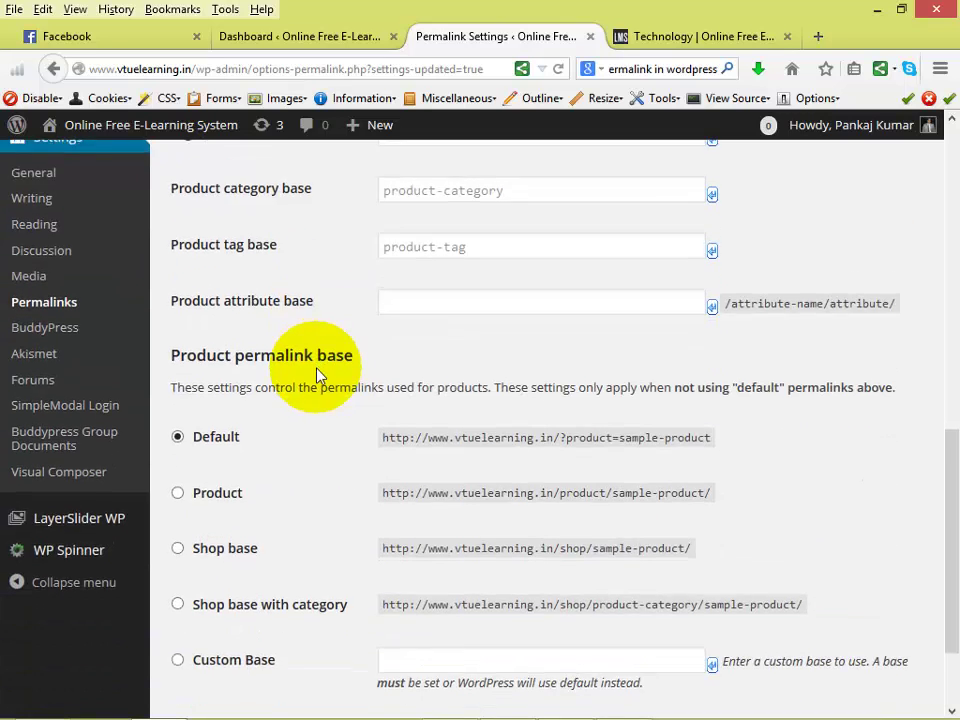
left_click(252, 627)
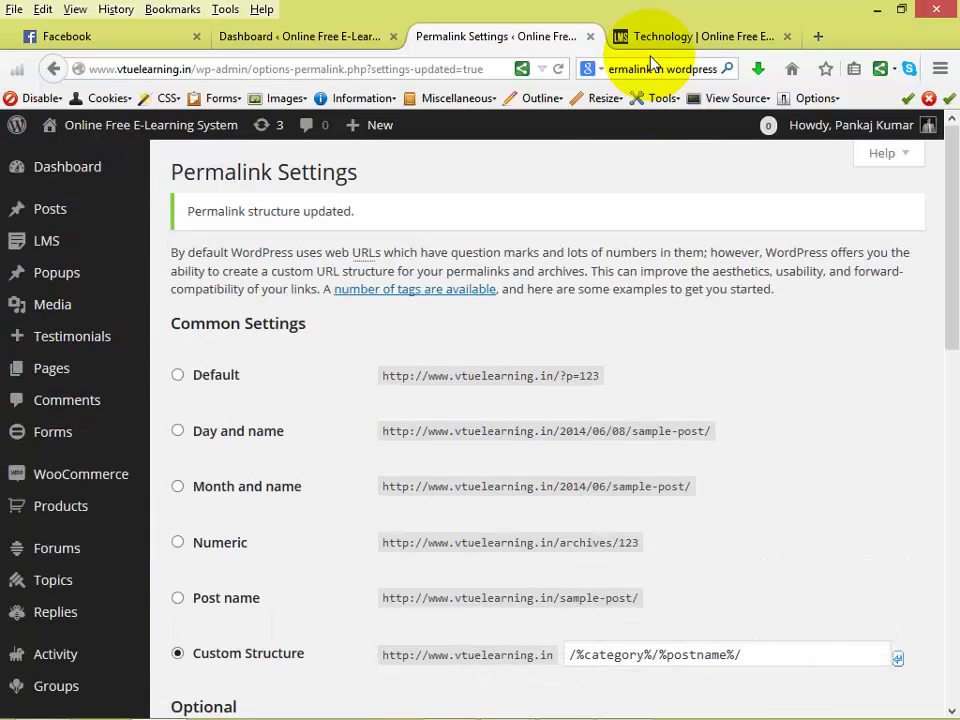
left_click_drag(180, 209, 368, 228)
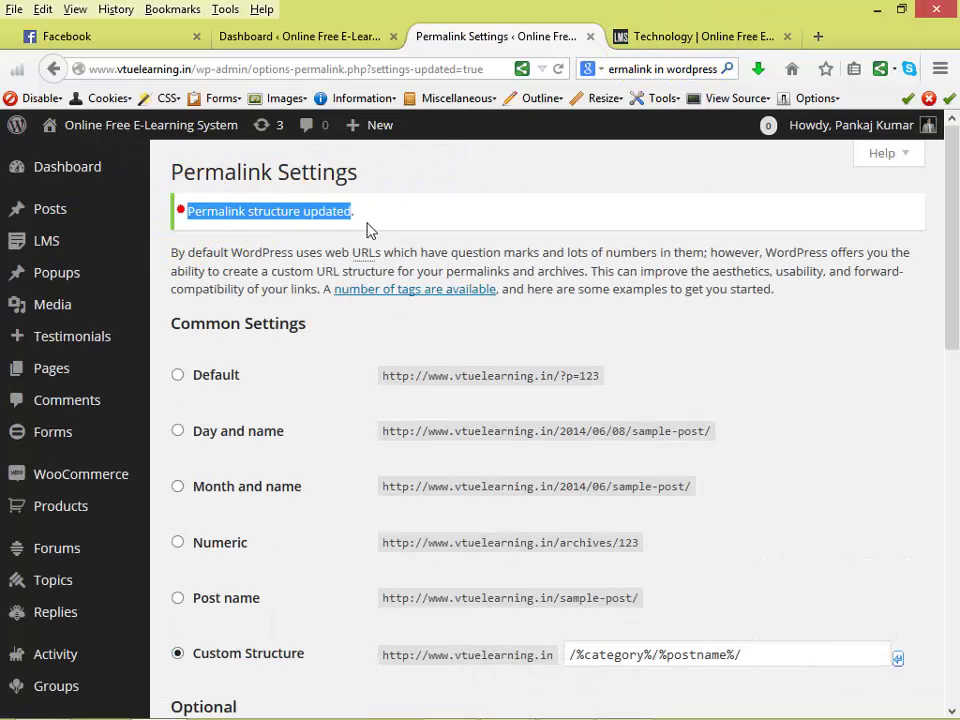
- On the public site, visit the Contact Us page and reopen the Technology archive from the main menu
key("ctrl+Tab")
left_click(236, 70)
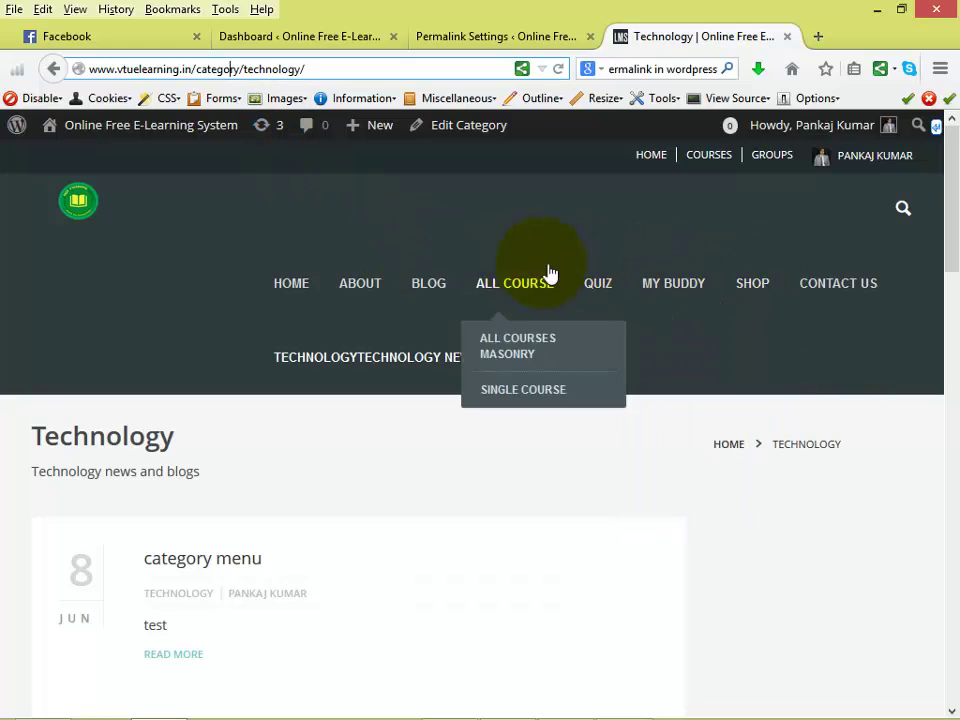
left_click(843, 298)
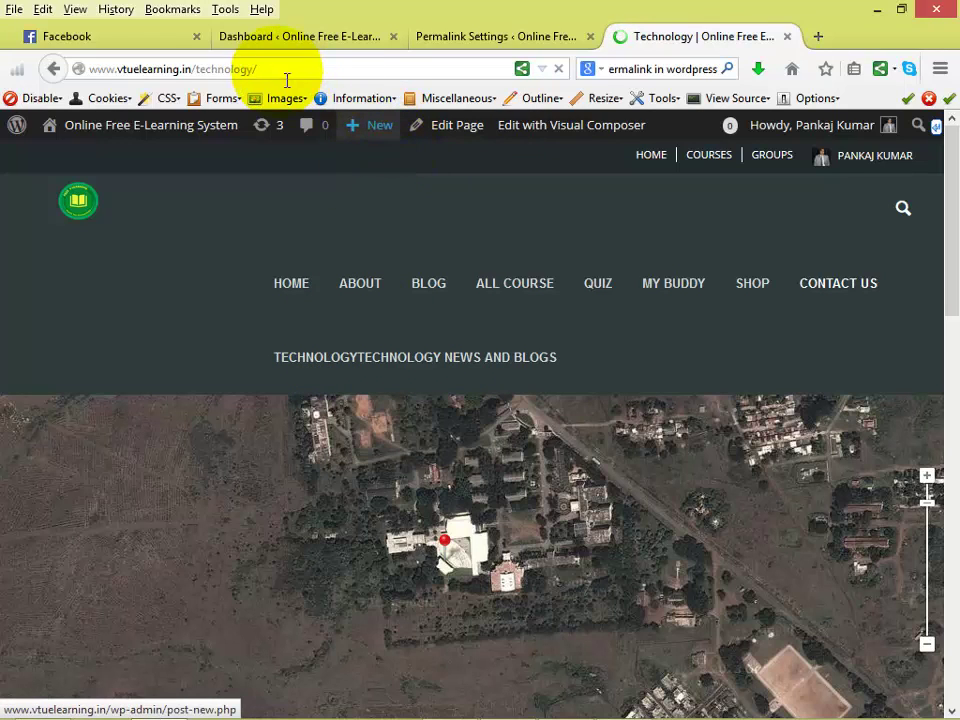
- Examine the path after the domain in the Technology archive's web address, and minimize the browser when finished
left_click(321, 79)
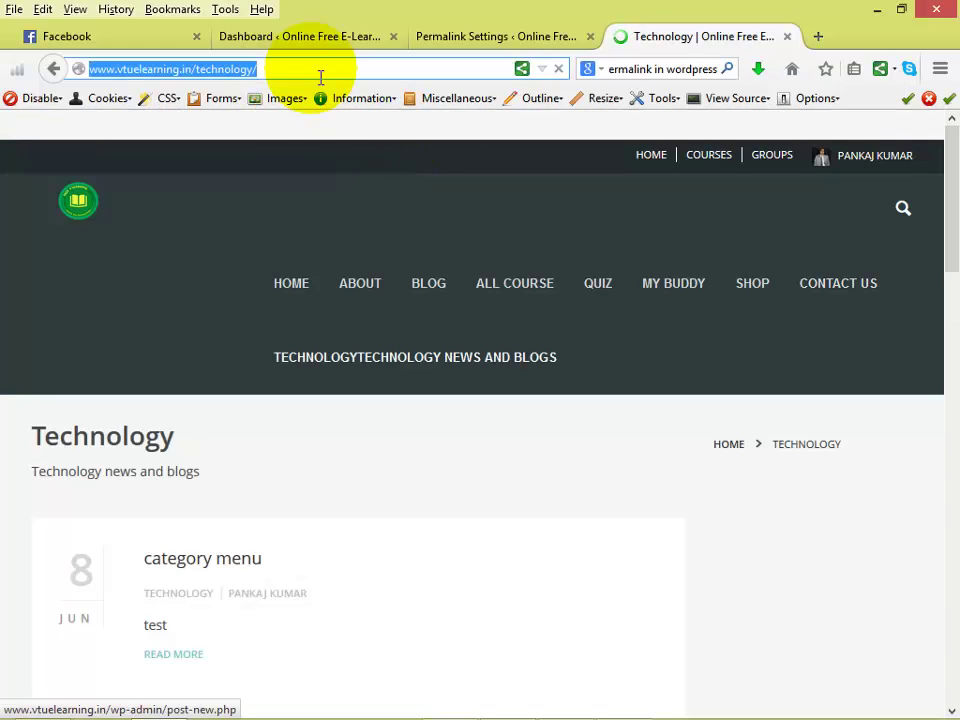
left_click(321, 77)
left_click_drag(195, 70, 274, 72)
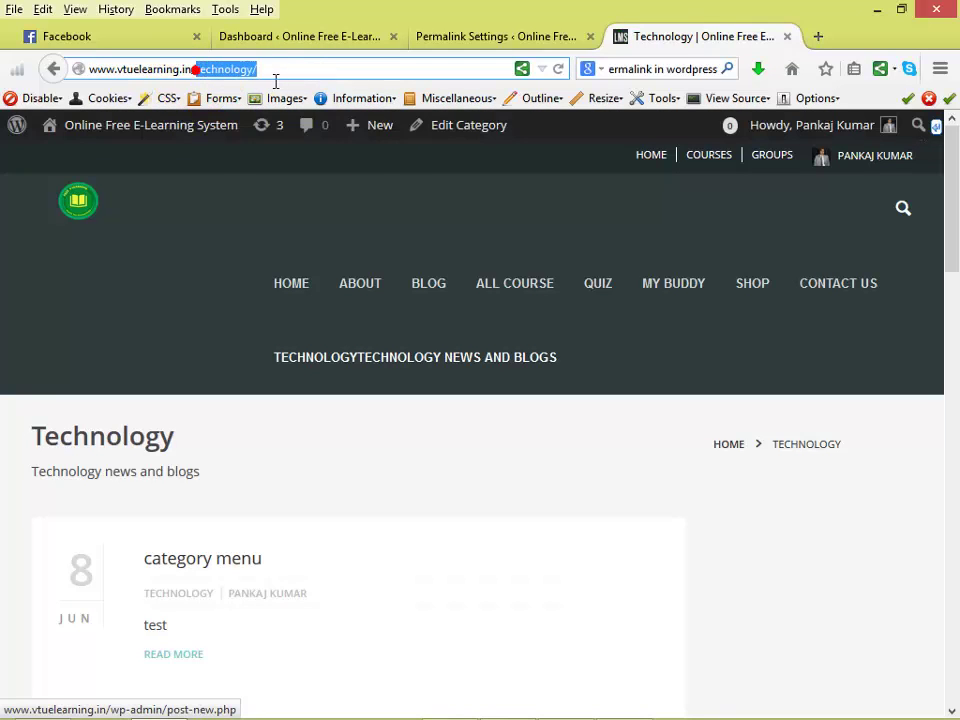
left_click(311, 70)
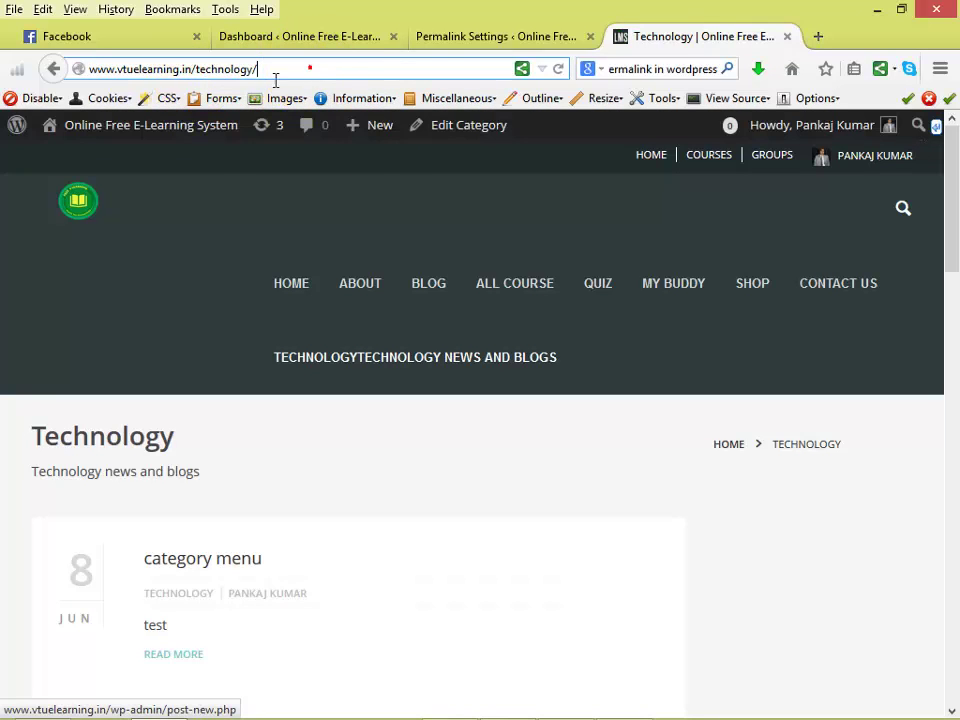
left_click(225, 72)
left_click(198, 72)
left_click_drag(274, 72, 205, 72)
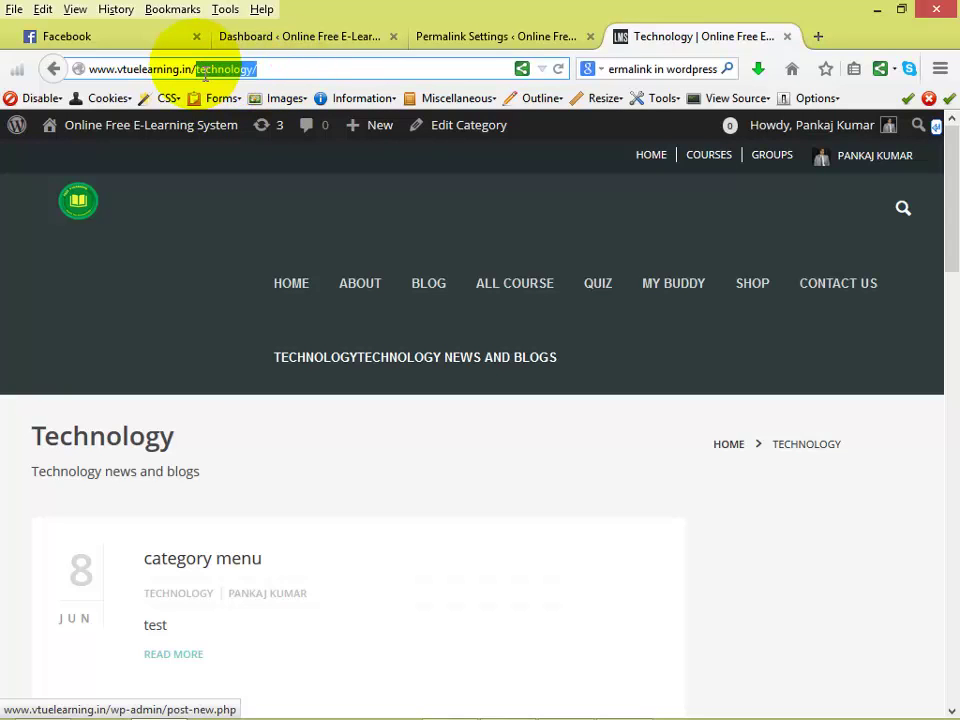
left_click(877, 9)
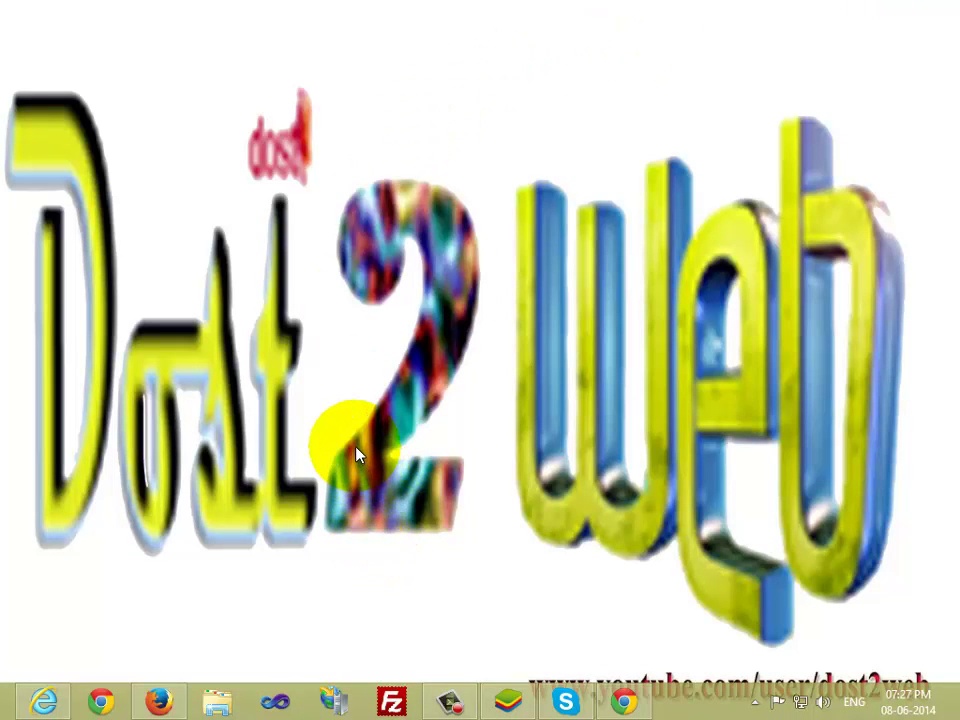